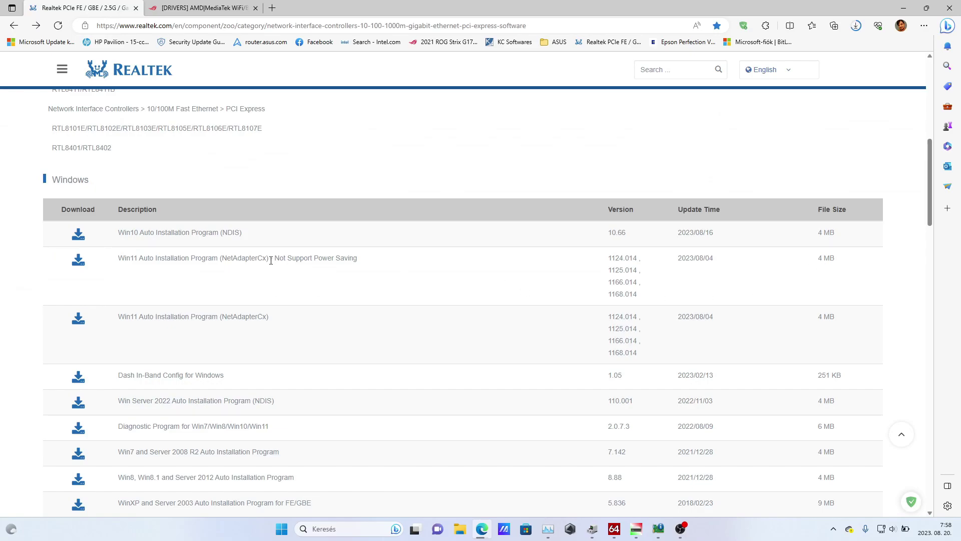
# Request the download of Realtek's Win11 Auto Installation Program (NetAdapterCx) that does not support power saving.
pyautogui.click(79, 259)
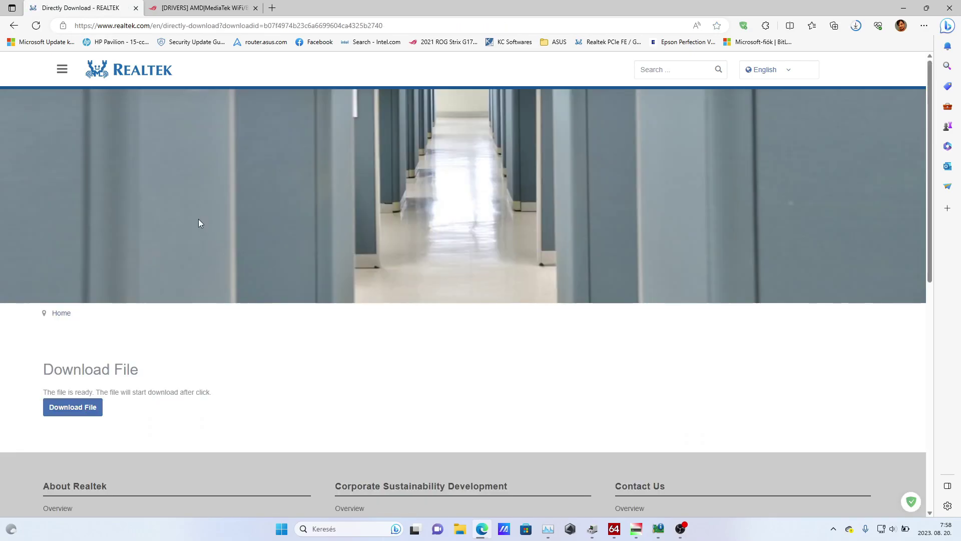
pyautogui.click(52, 410)
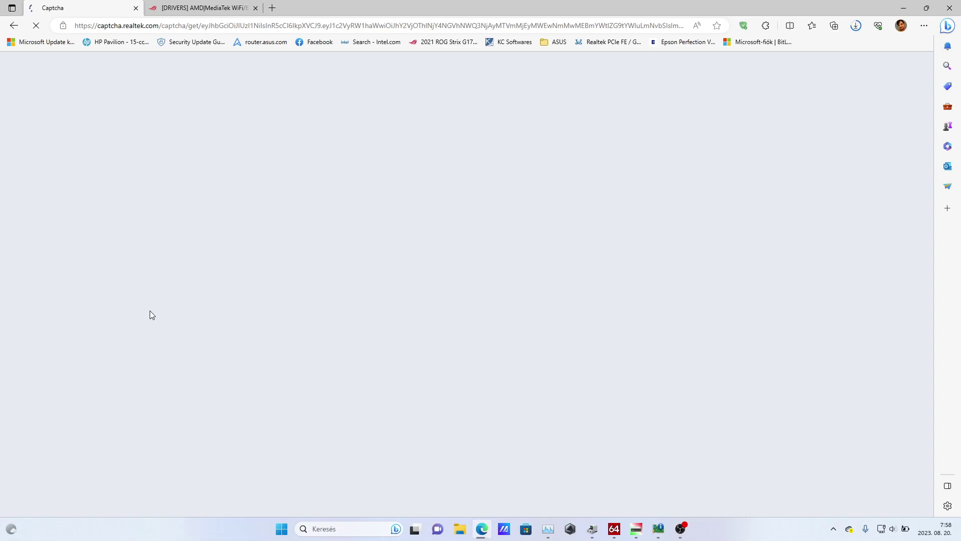
# Switch to Device Manager and check the installed driver's version and date for the Realtek PCIe GbE Family Controller.
pyautogui.hotkey('alt', 'Tab')
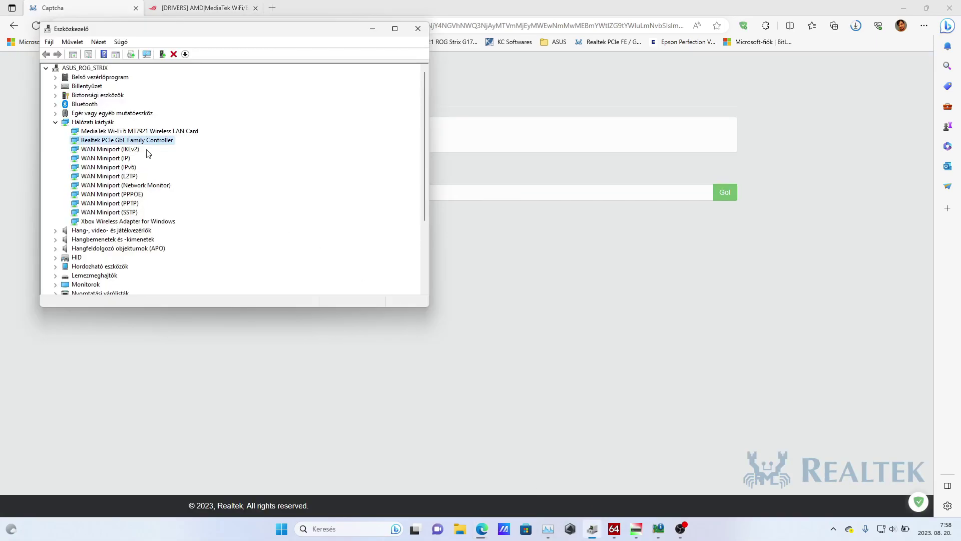
pyautogui.rightClick(129, 142)
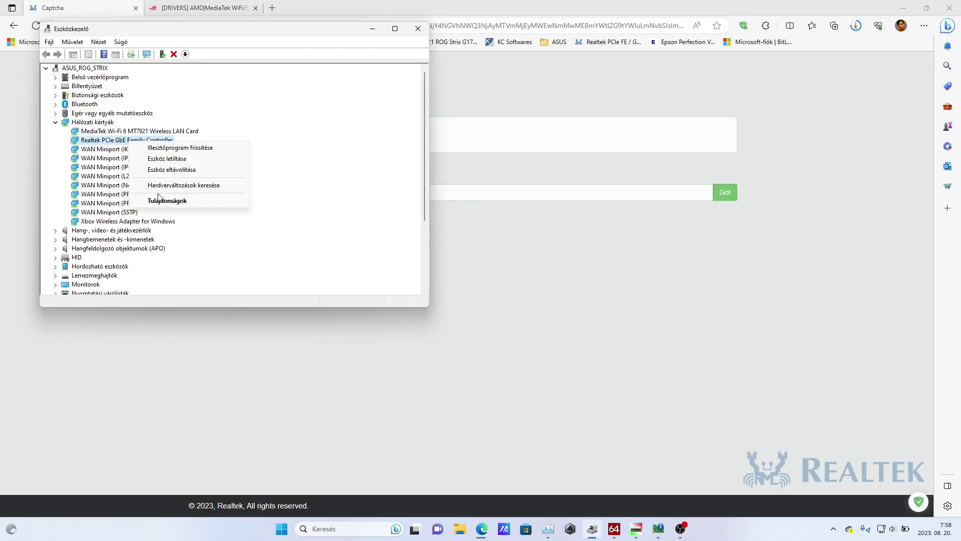
pyautogui.click(159, 197)
pyautogui.click(194, 75)
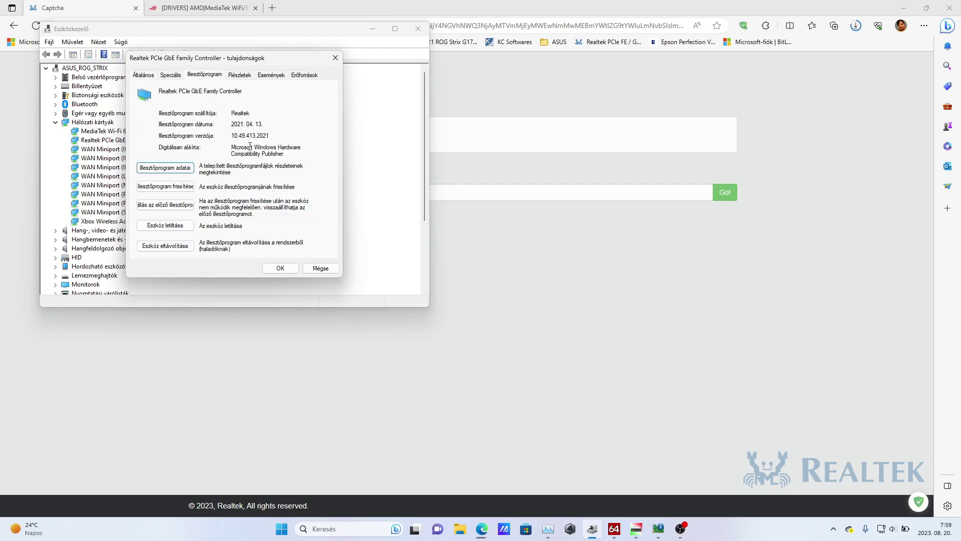
pyautogui.click(330, 59)
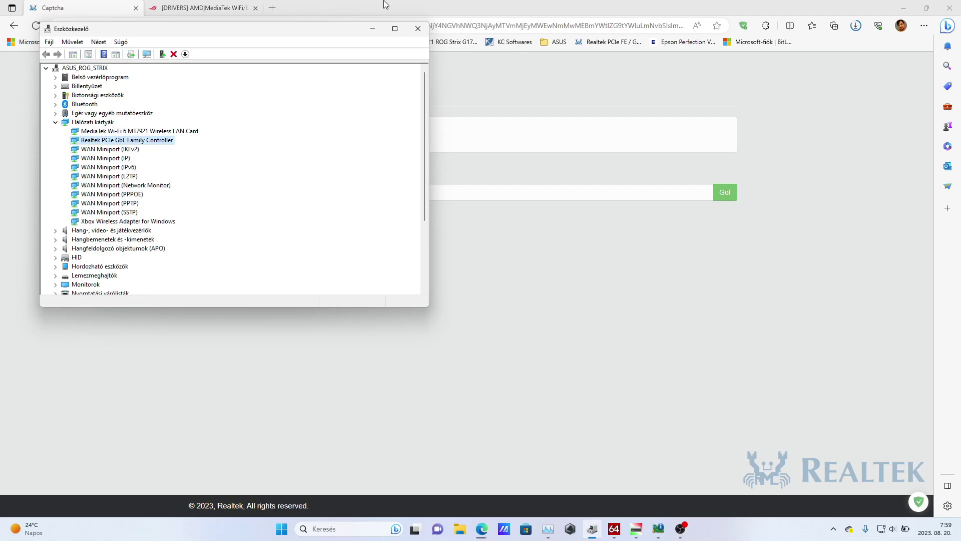
pyautogui.click(380, 29)
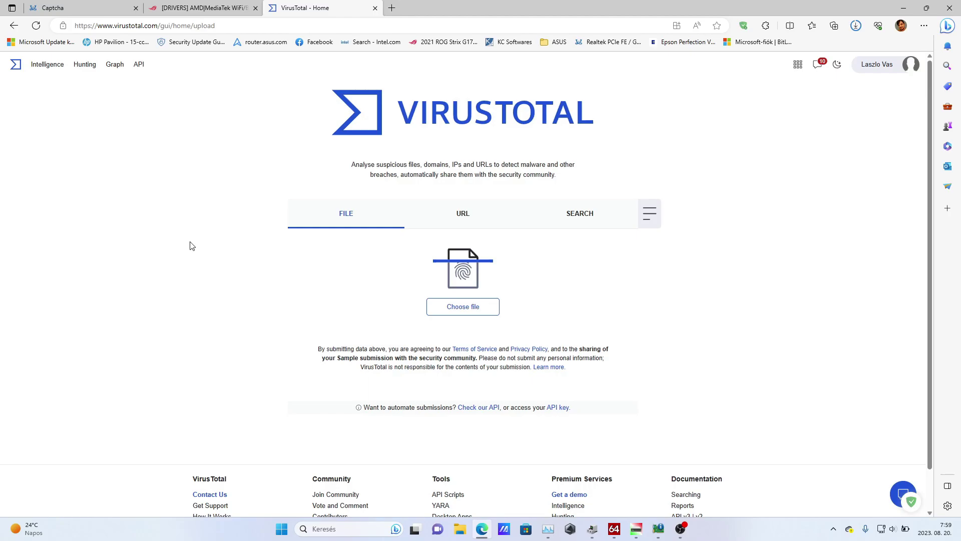
# Submit the Install_PCIE_Win11_11014_07252023 archive from the Drivers\Realtek folder on WD3 (L:) to VirusTotal for analysis.
pyautogui.click(463, 306)
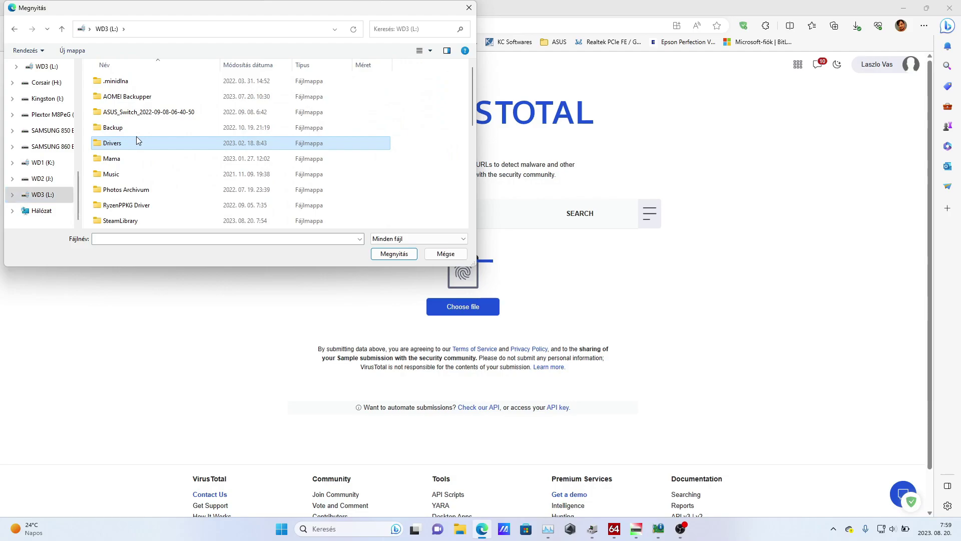
pyautogui.scroll(-1, 144, 151)
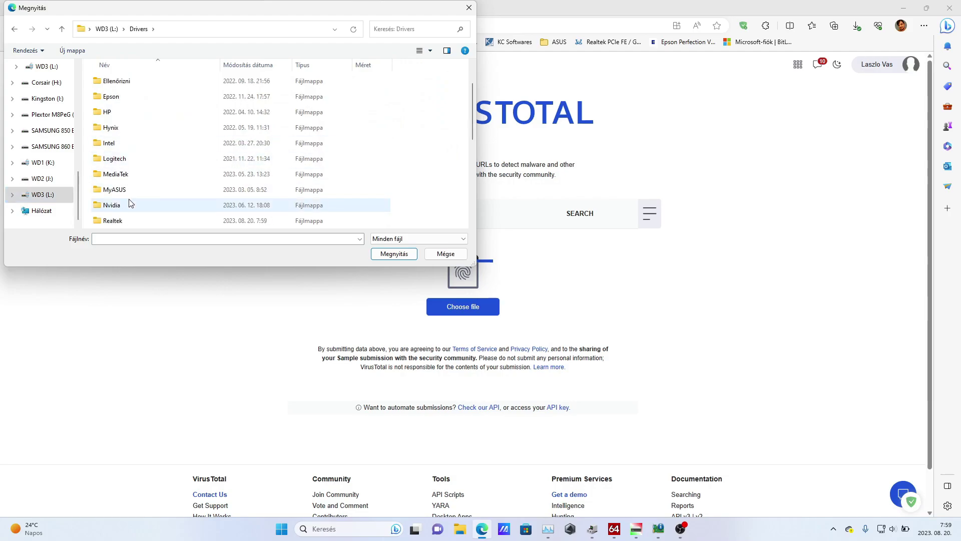
pyautogui.scroll(-2, 129, 206)
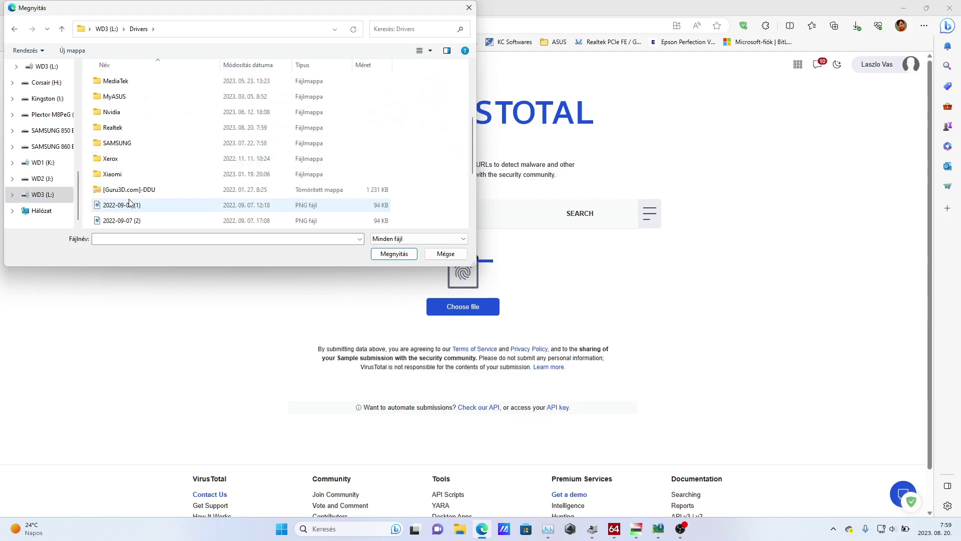
pyautogui.doubleClick(125, 129)
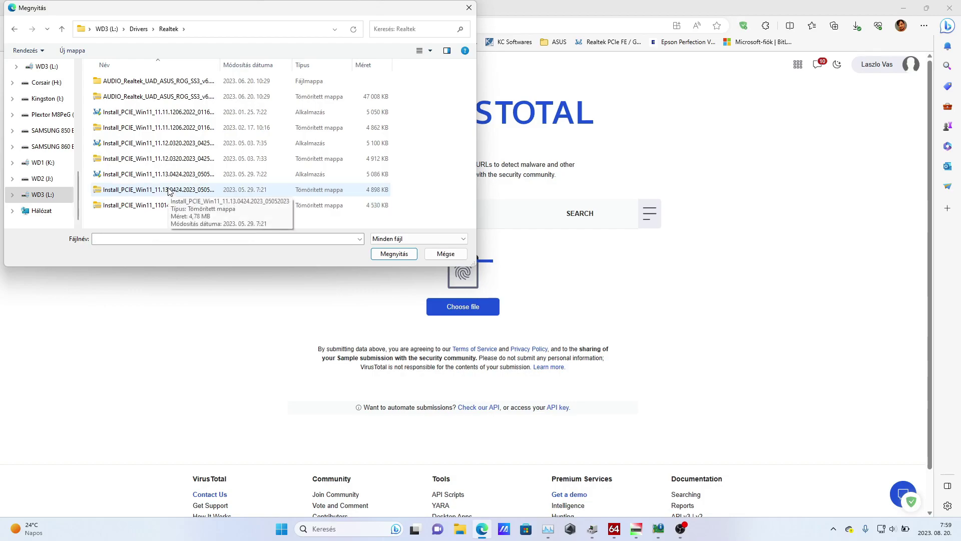
pyautogui.click(159, 206)
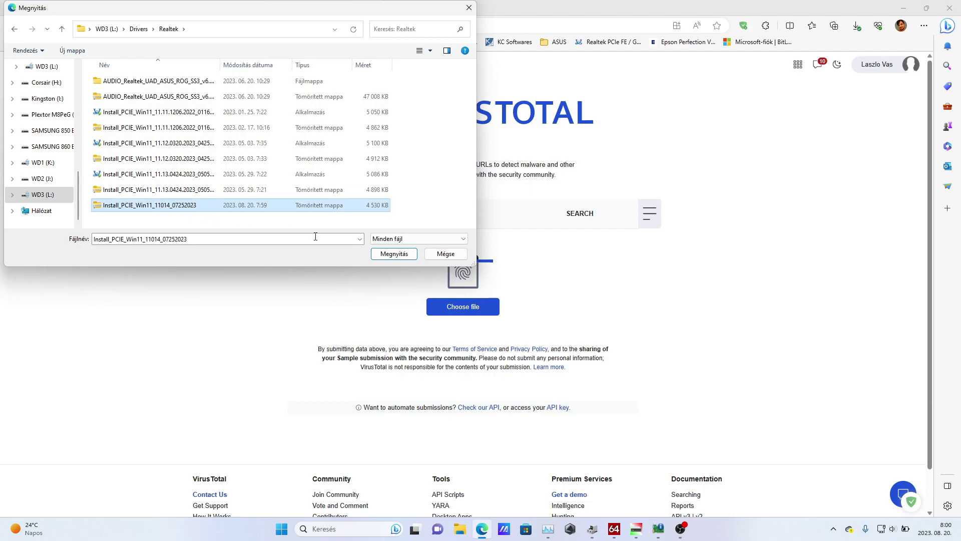
pyautogui.click(385, 256)
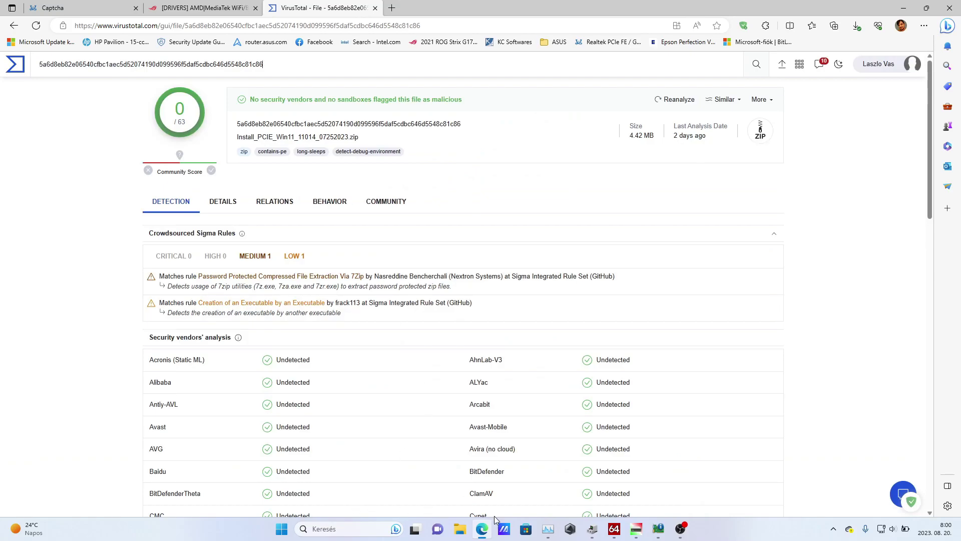
# Scan the Install_PCIE_Win11_11014_07252023 application in the Realtek folder with Malwarebytes and dismiss the scan summary.
pyautogui.click(460, 529)
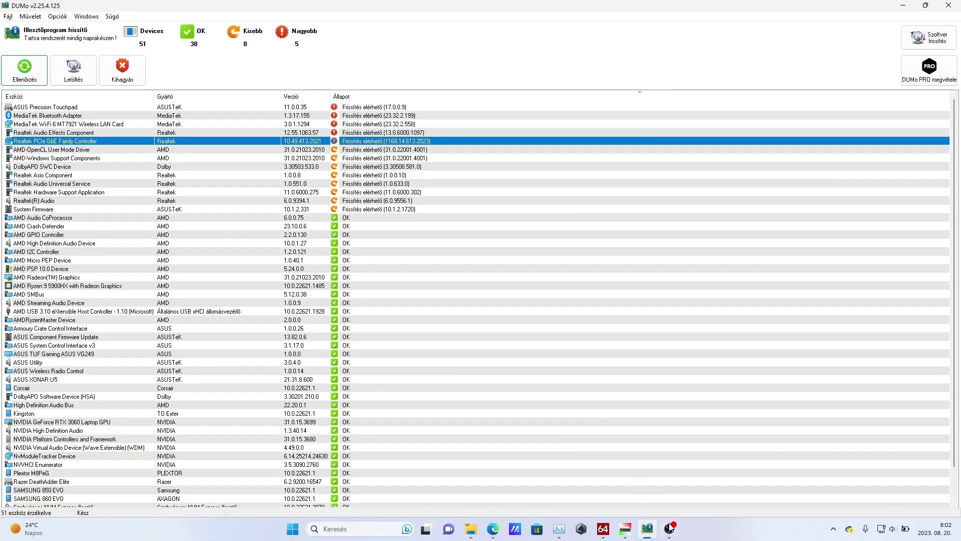
pyautogui.click(470, 531)
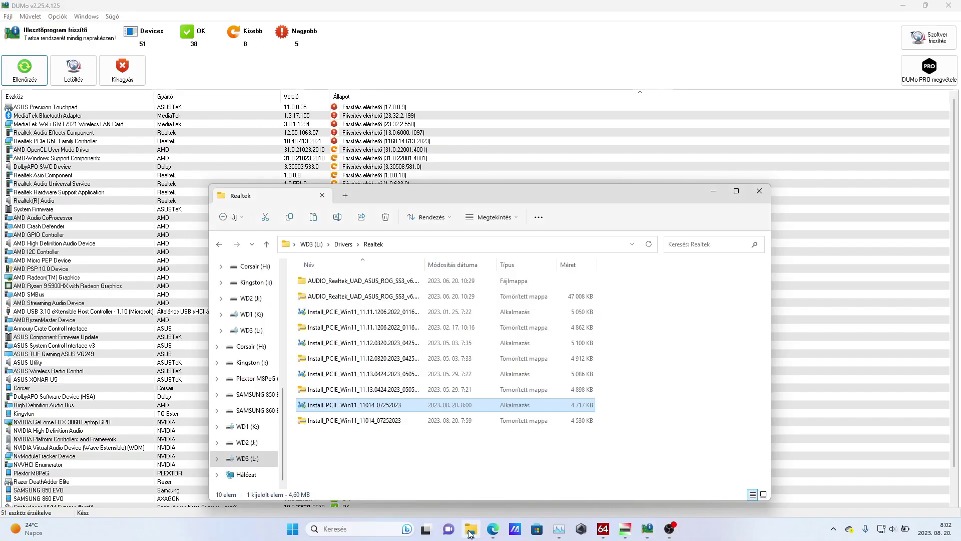
pyautogui.rightClick(342, 407)
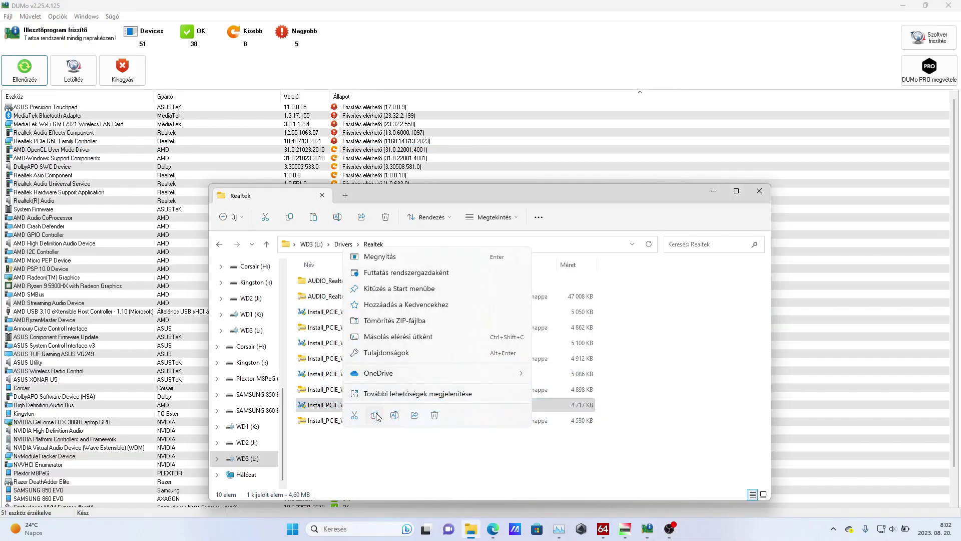
pyautogui.click(447, 395)
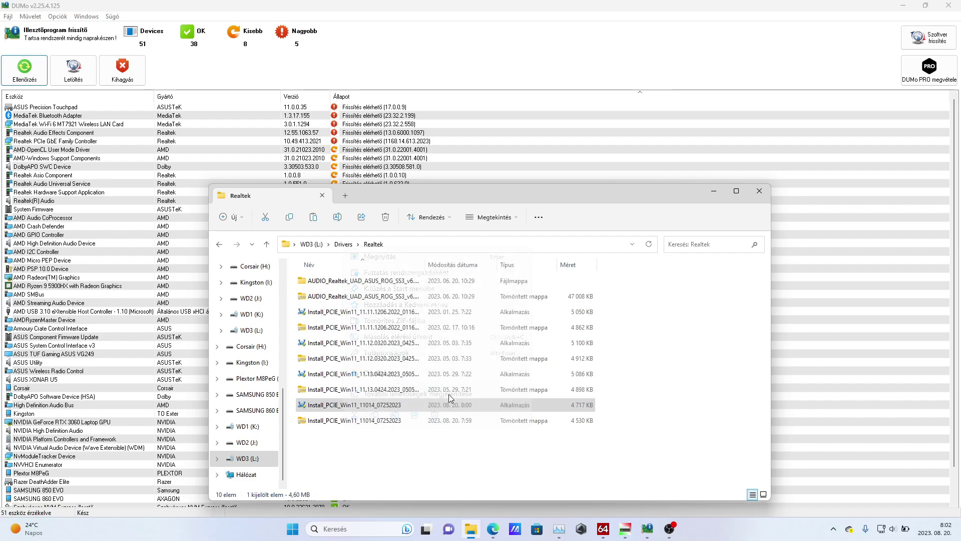
pyautogui.click(486, 273)
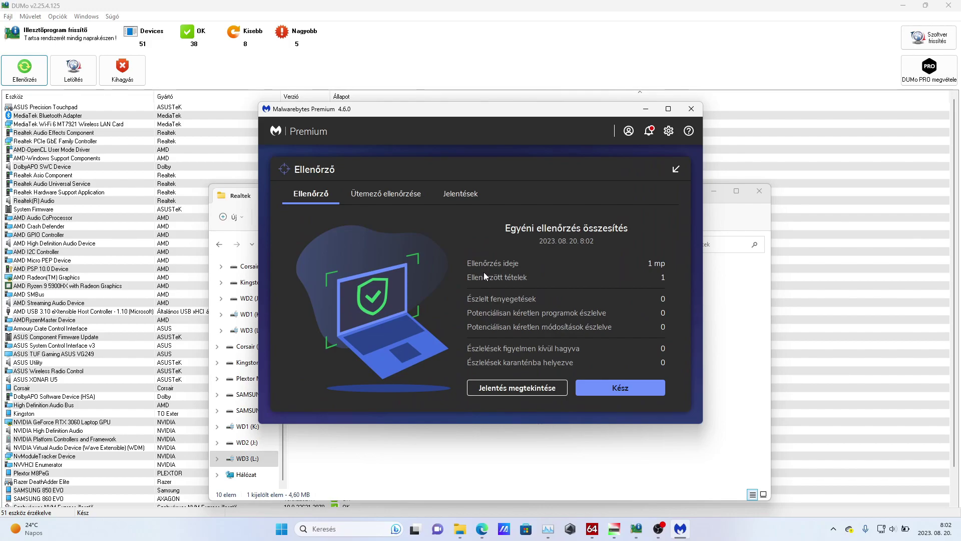
pyautogui.click(587, 387)
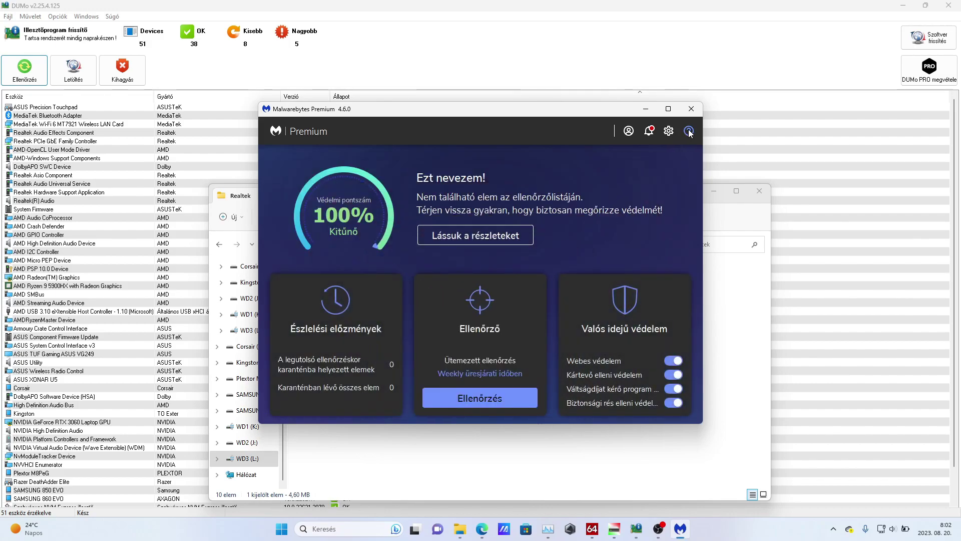
pyautogui.click(692, 109)
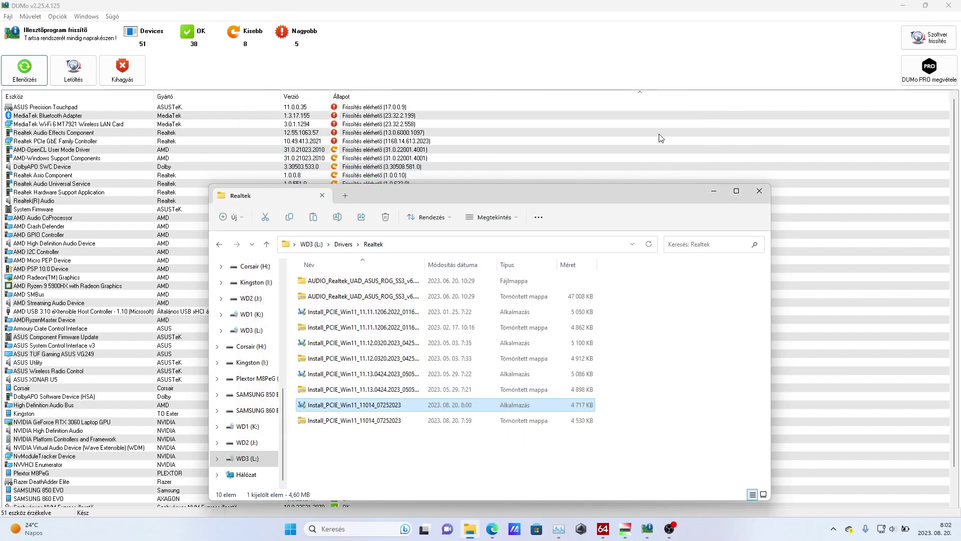
# Scan the Install_PCIE_Win11_11014_07252023 application with Microsoft Defender.
pyautogui.rightClick(365, 409)
pyautogui.click(410, 397)
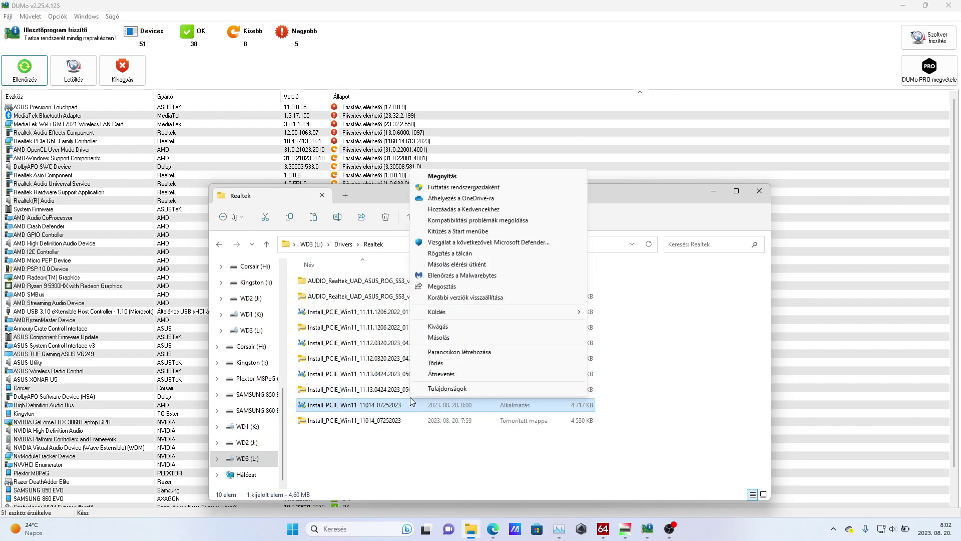
pyautogui.click(441, 242)
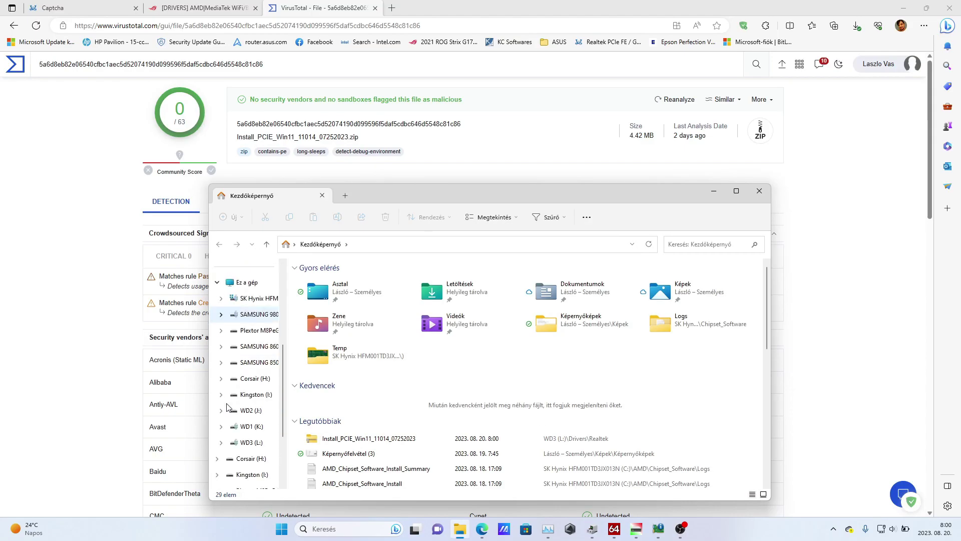
# Open the Install_PCIE_Win11_11014_07252023 archive in the Drivers\Realtek folder on the WD3 (L:) drive.
pyautogui.scroll(-3, 228, 407)
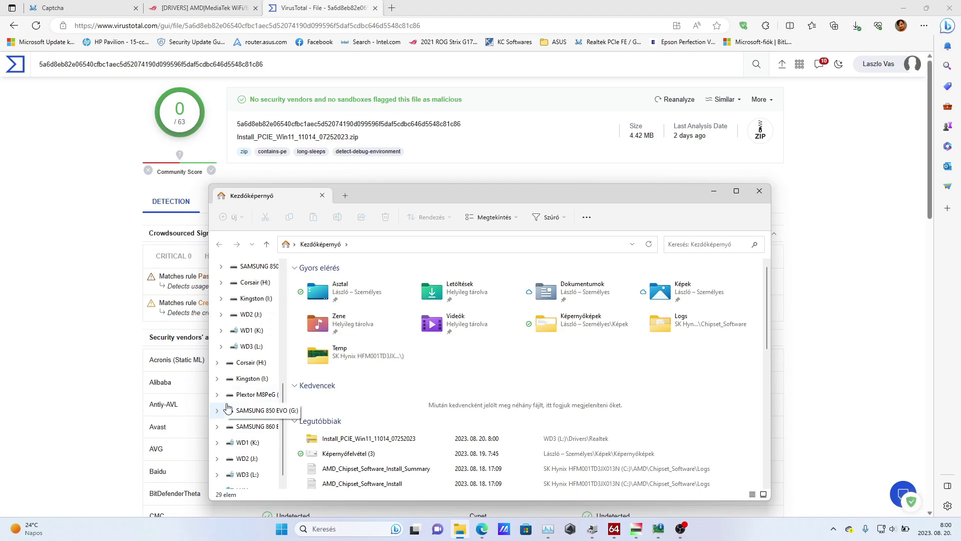
pyautogui.click(243, 458)
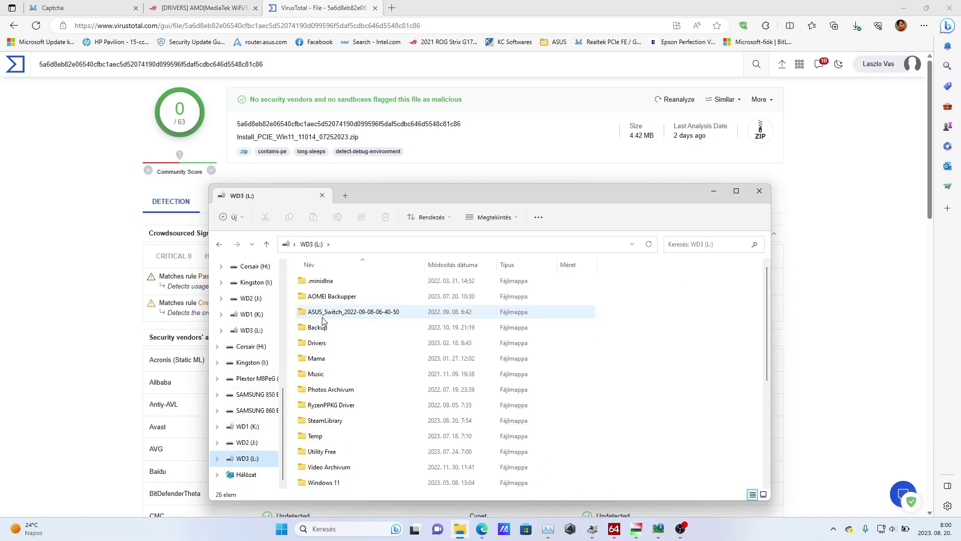
pyautogui.doubleClick(325, 343)
pyautogui.click(316, 297)
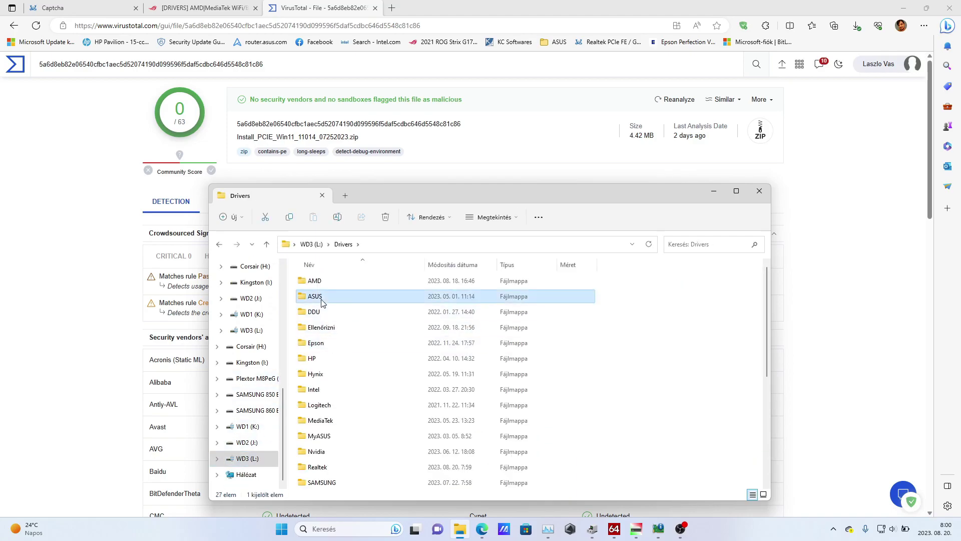
pyautogui.doubleClick(332, 466)
pyautogui.click(345, 406)
pyautogui.doubleClick(344, 405)
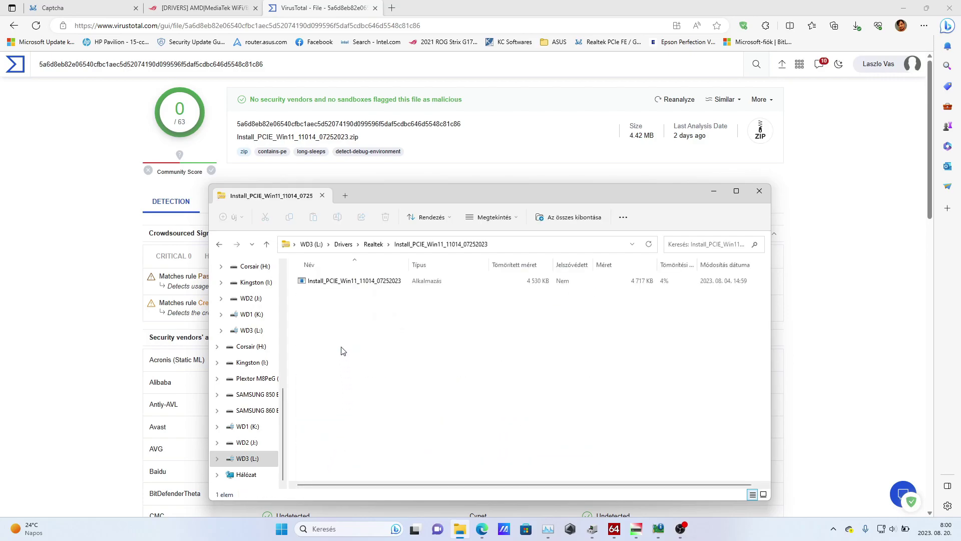
# Copy the Install_PCIE_Win11_11014_07252023 application out of the archive into the Realtek folder.
pyautogui.rightClick(334, 282)
pyautogui.click(349, 318)
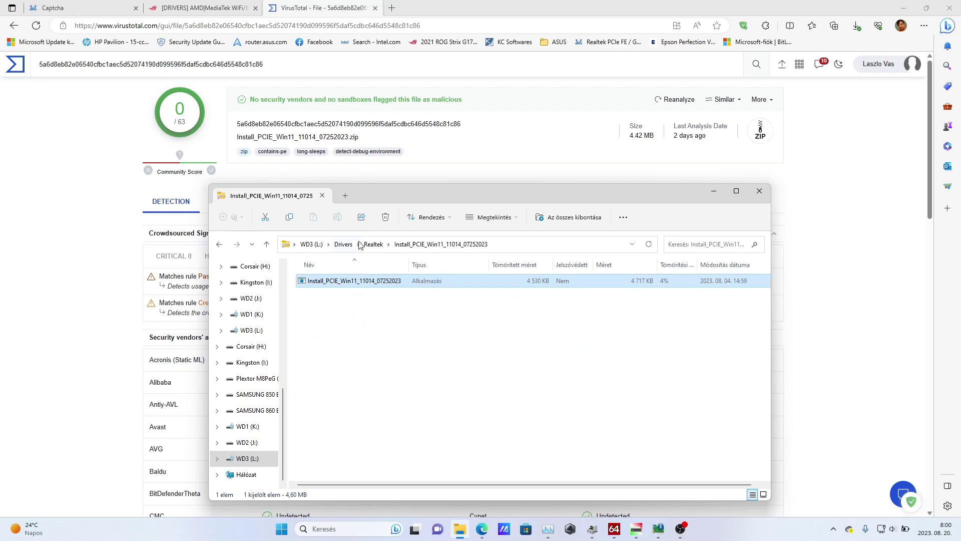
pyautogui.click(373, 244)
pyautogui.rightClick(327, 435)
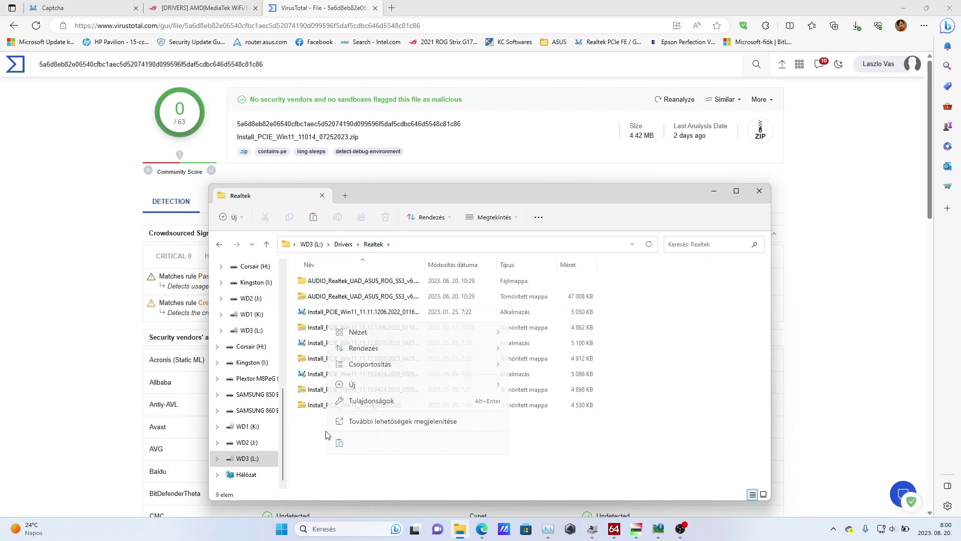
pyautogui.click(338, 446)
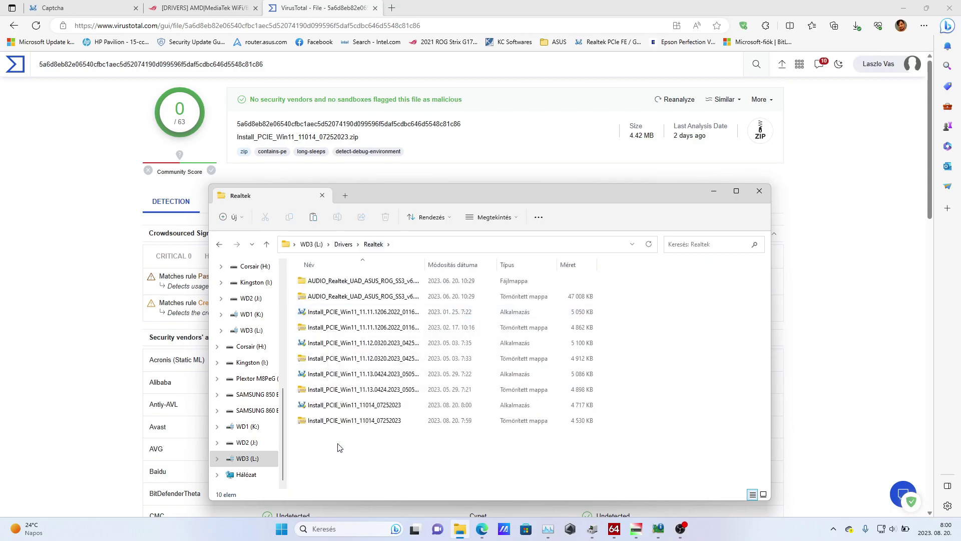
# Run the extracted Install_PCIE_Win11_11014_07252023 application and start installing the Realtek Ethernet Controller Driver.
pyautogui.click(336, 405)
pyautogui.doubleClick(336, 405)
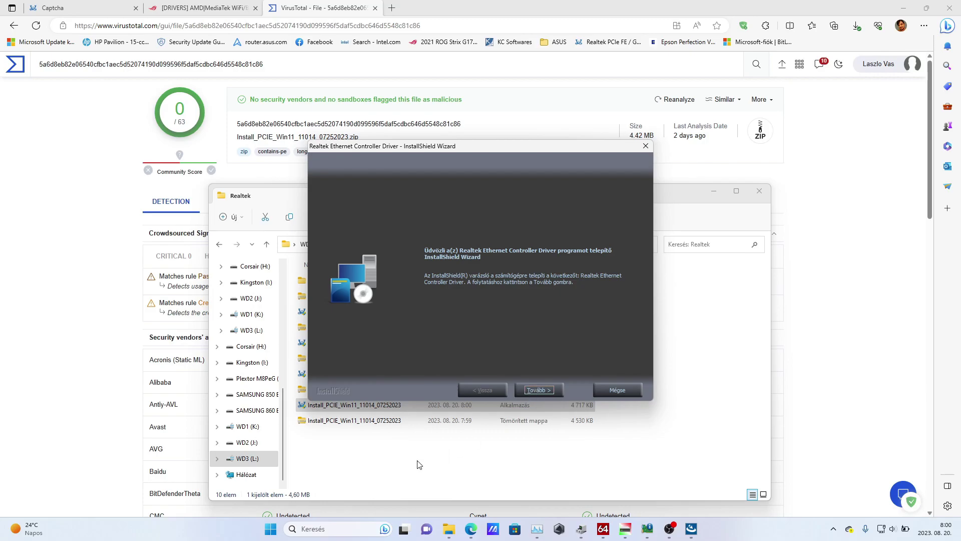
pyautogui.click(528, 391)
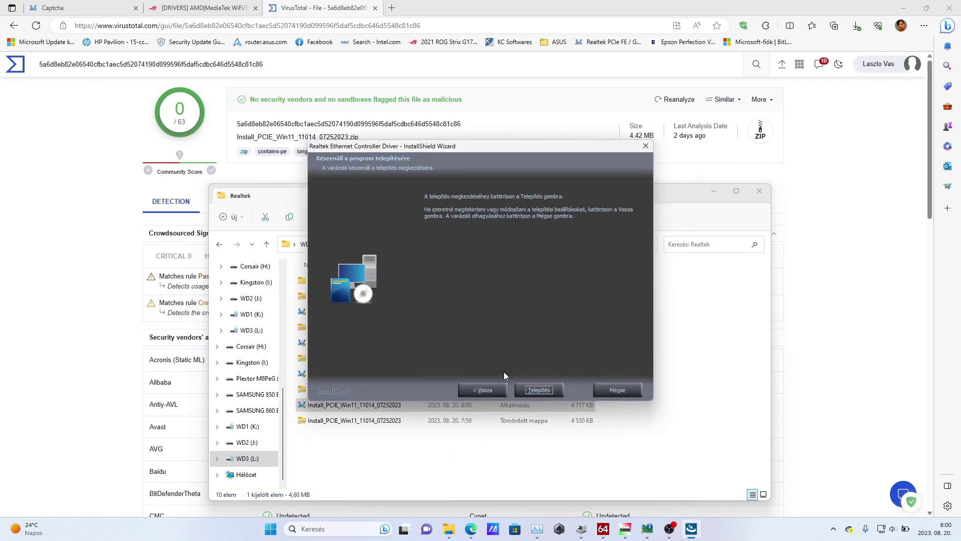
pyautogui.click(531, 389)
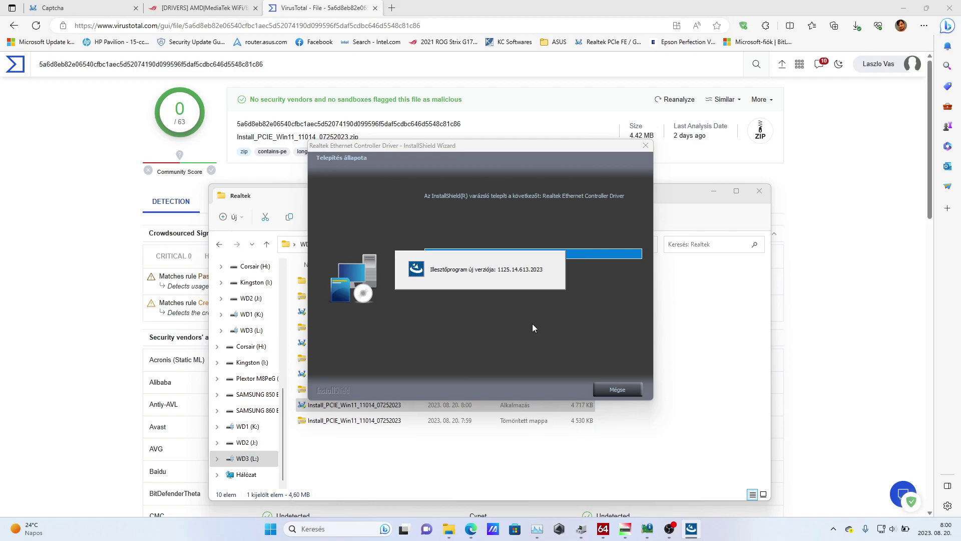
# Check the Realtek PCIe GbE Family Controller entry in DUMo and finish the driver's installation wizard.
pyautogui.click(645, 530)
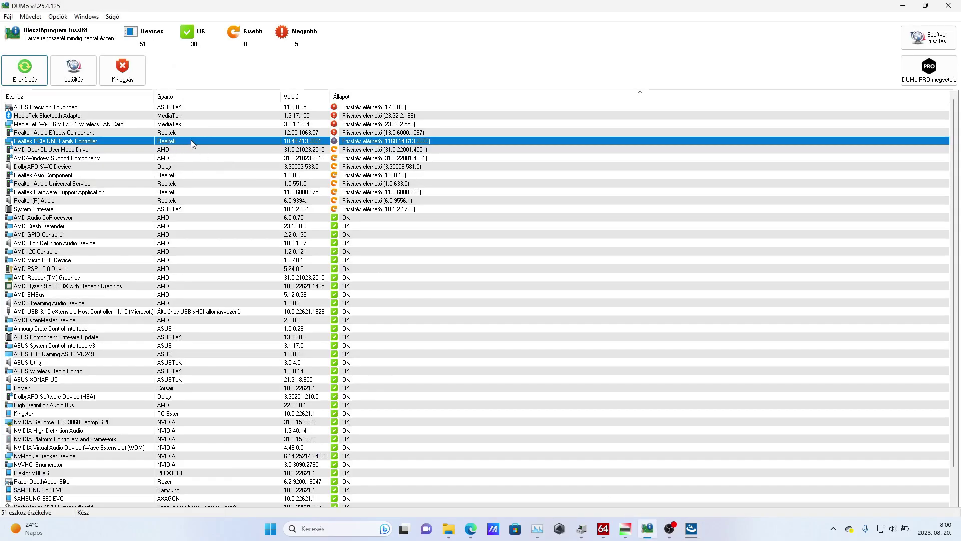
pyautogui.click(691, 529)
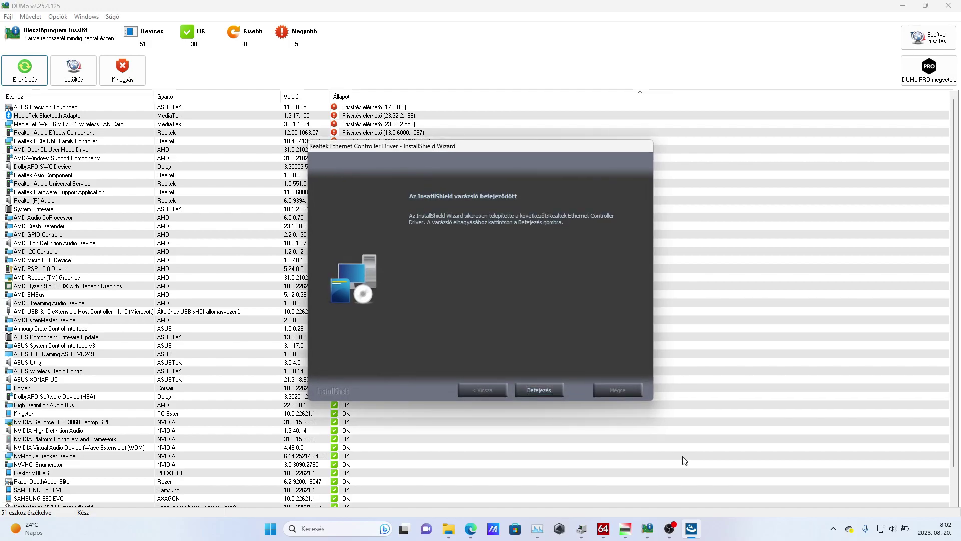
pyautogui.click(539, 389)
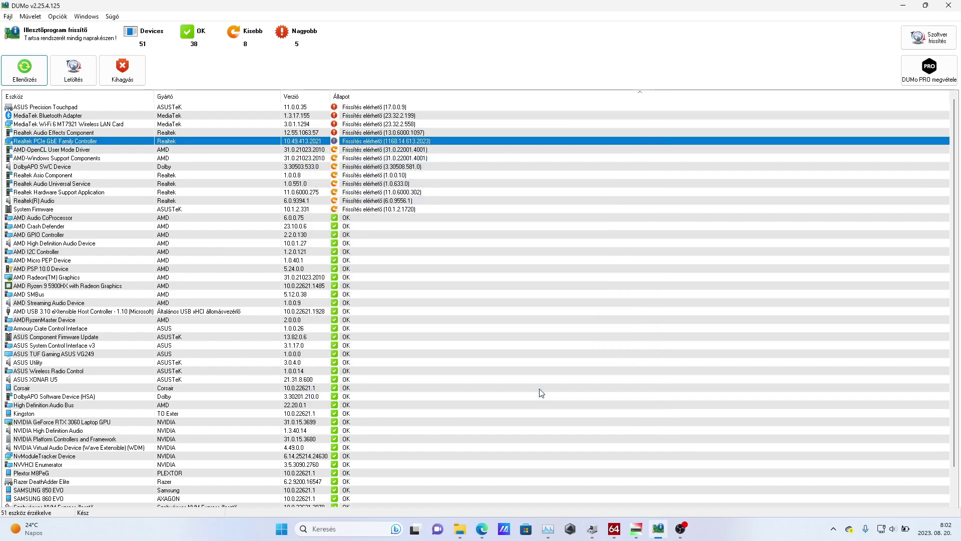
# Check the Realtek PCIe GbE Family Controller's driver details in Device Manager, then close the properties and Device Manager.
pyautogui.click(589, 534)
pyautogui.rightClick(88, 143)
pyautogui.click(126, 203)
pyautogui.click(251, 87)
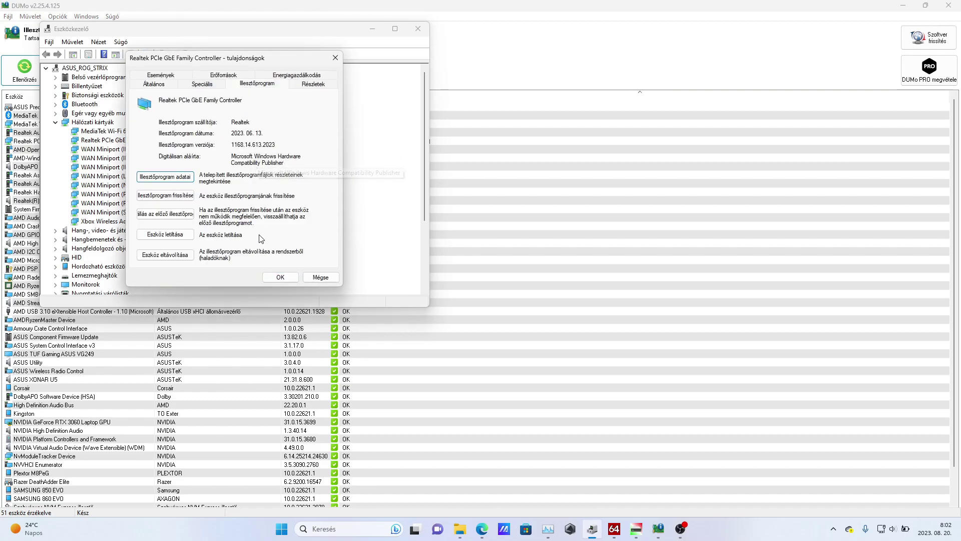
pyautogui.click(279, 277)
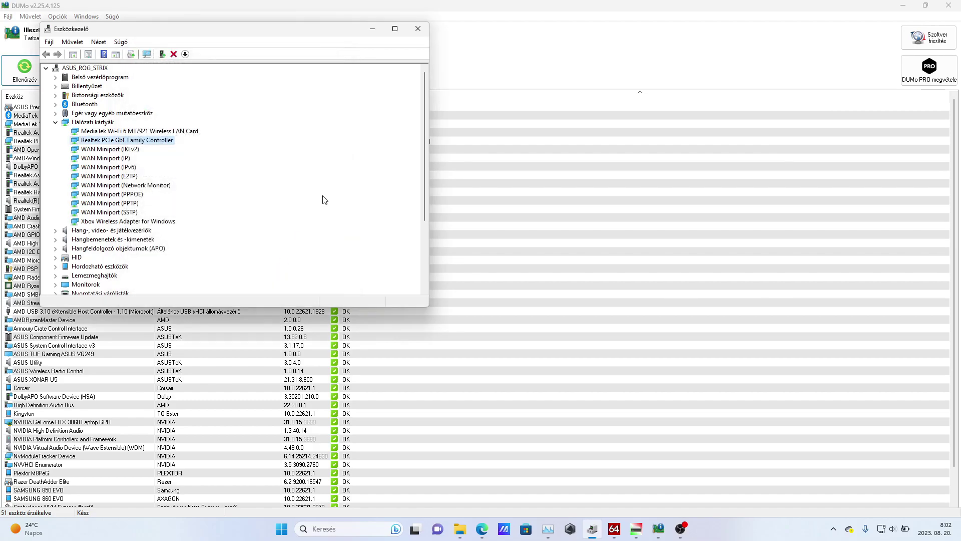
pyautogui.click(414, 34)
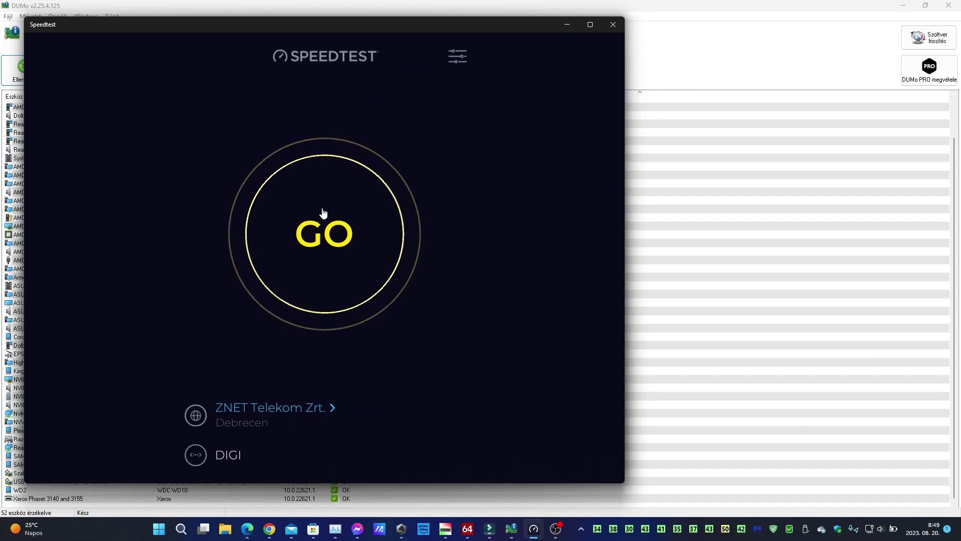
# Run a Speedtest of the internet connection while viewing the Ethernet activity in Task Manager's performance view.
pyautogui.click(300, 211)
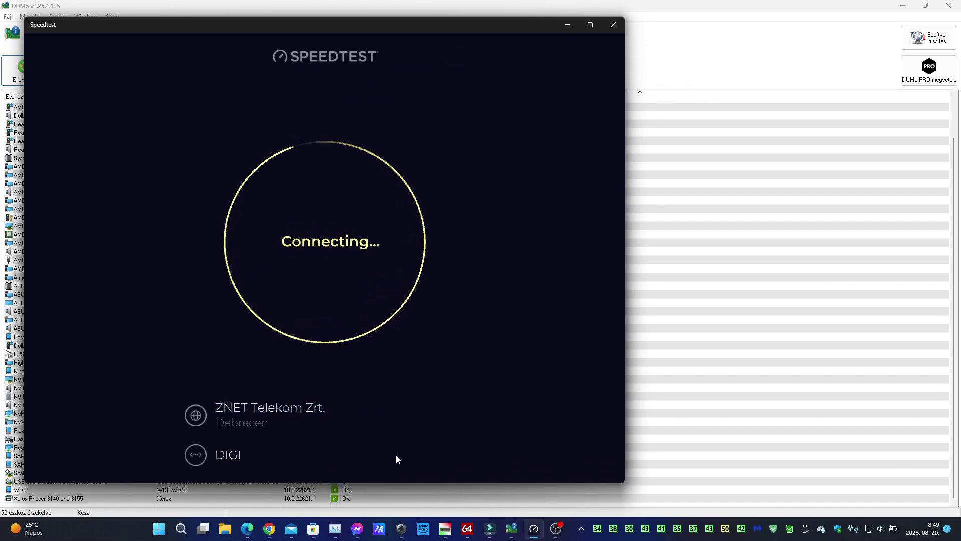
pyautogui.click(334, 528)
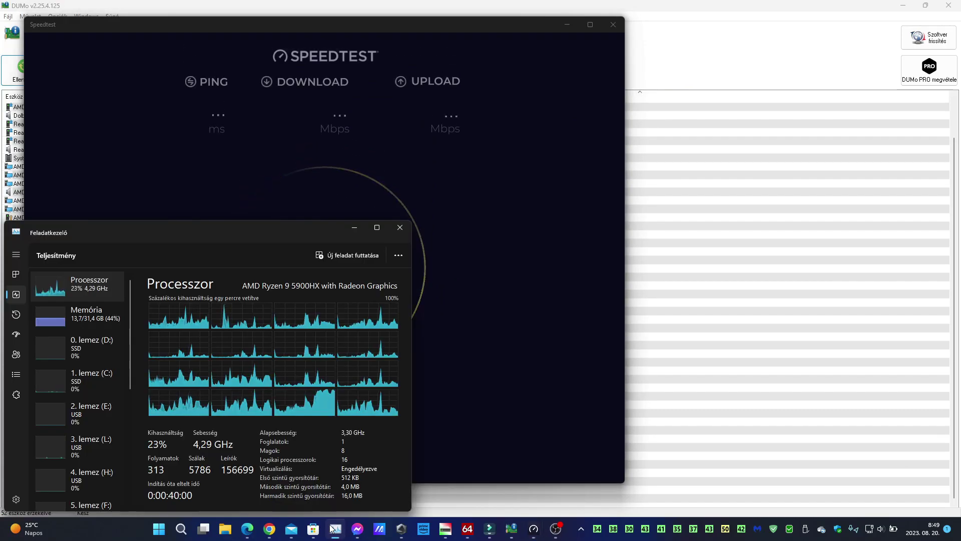
pyautogui.scroll(-6, 75, 425)
pyautogui.moveTo(319, 31); pyautogui.dragTo(609, 50)
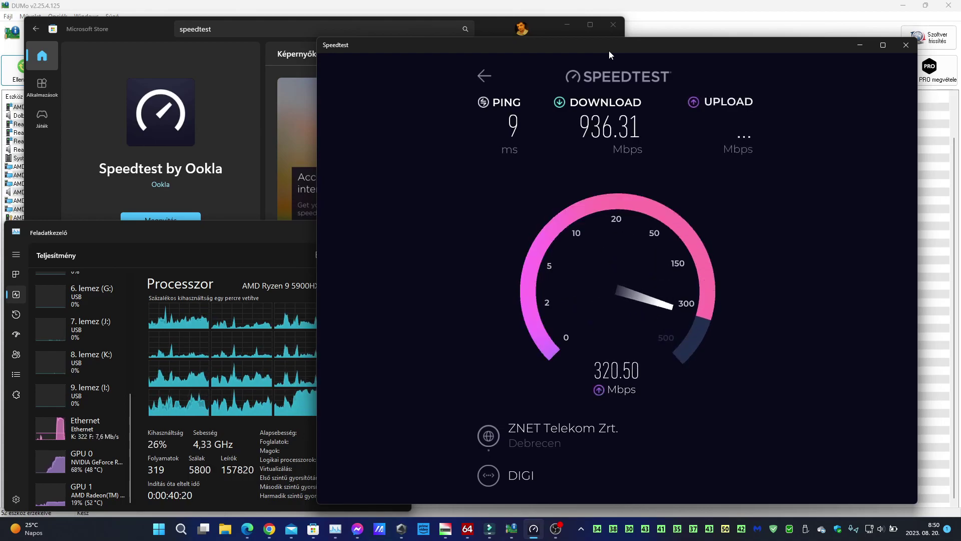
pyautogui.moveTo(609, 50); pyautogui.dragTo(656, 62)
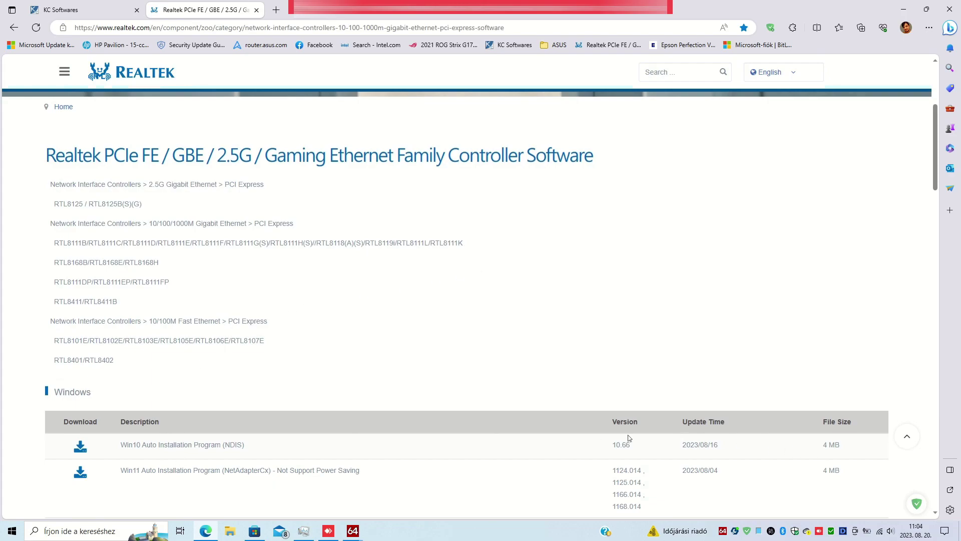
# Request the download of the Win10 Auto Installation Program (NDIS) from Realtek's PCIe Ethernet driver page.
pyautogui.click(74, 450)
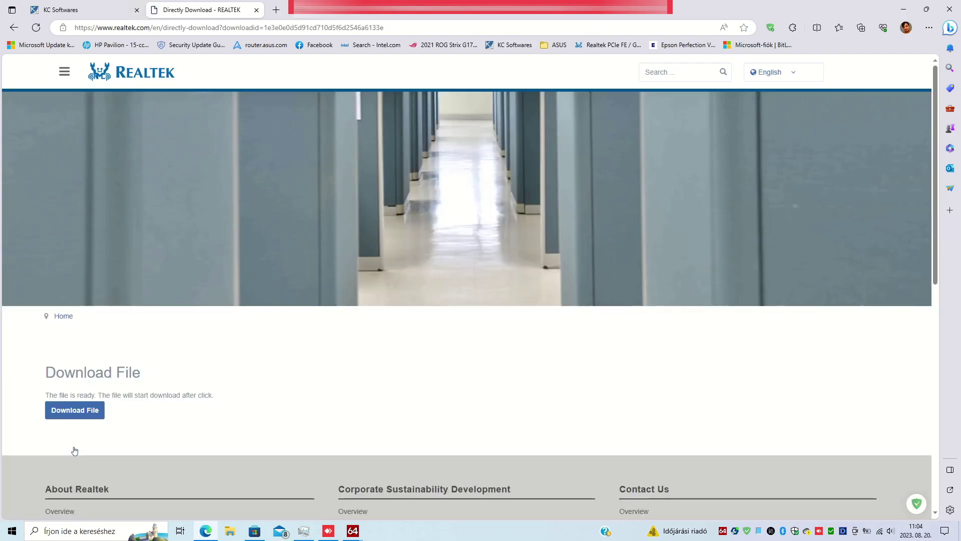
pyautogui.click(86, 415)
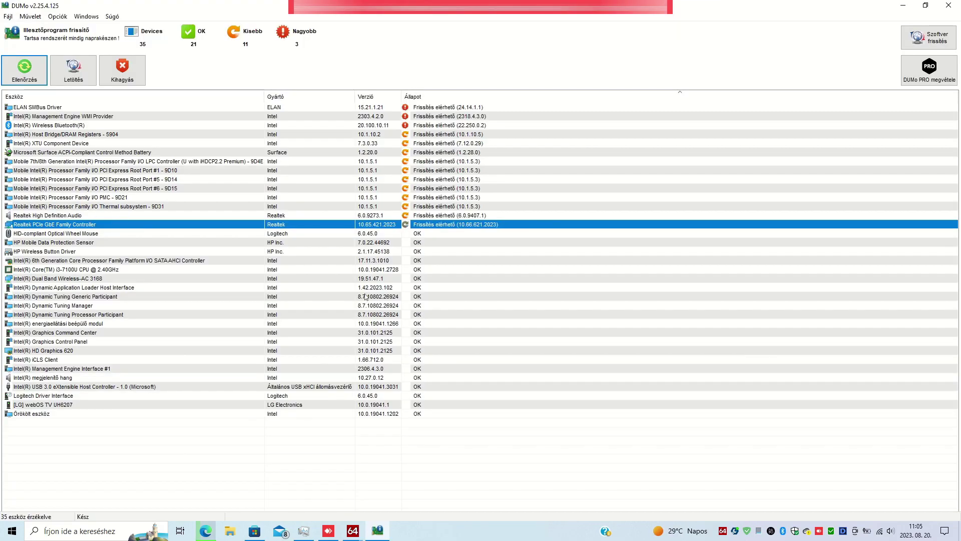
# Open Device Manager from DUMo's screen and expand the network adapters category (Hálózati kártyák).
pyautogui.click(29, 523)
pyautogui.rightClick(29, 523)
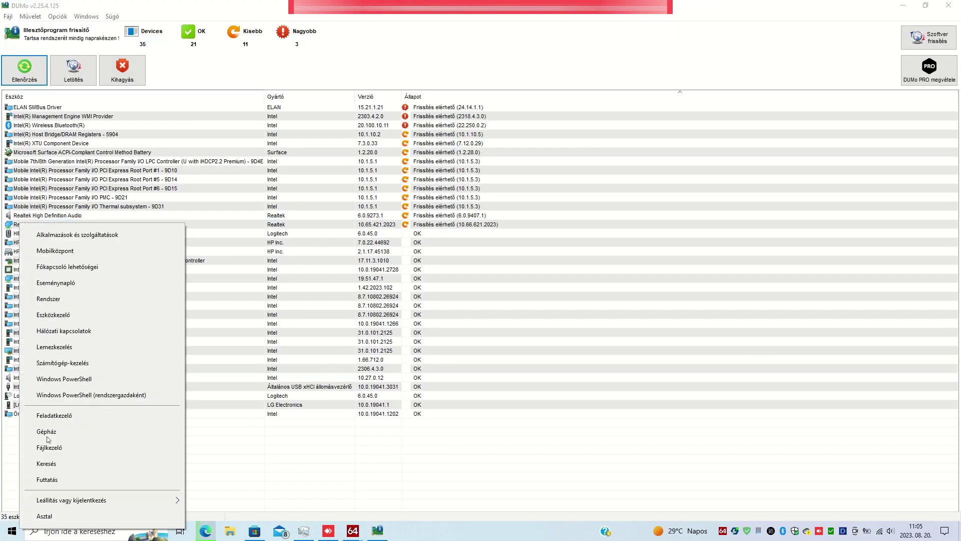
pyautogui.click(61, 312)
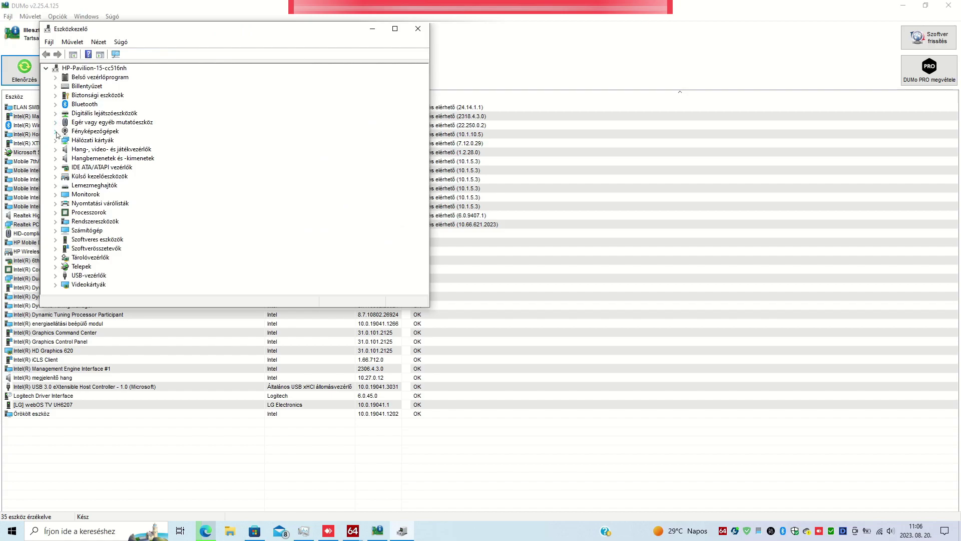
pyautogui.click(56, 140)
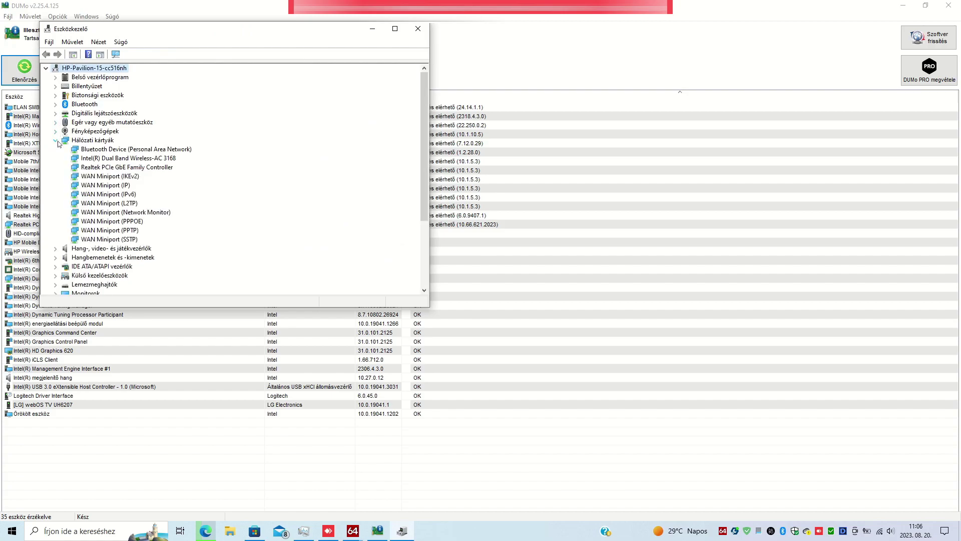
# Check the driver details in the Realtek PCIe GbE Family Controller's properties, then close them and minimize Device Manager.
pyautogui.click(124, 169)
pyautogui.rightClick(124, 168)
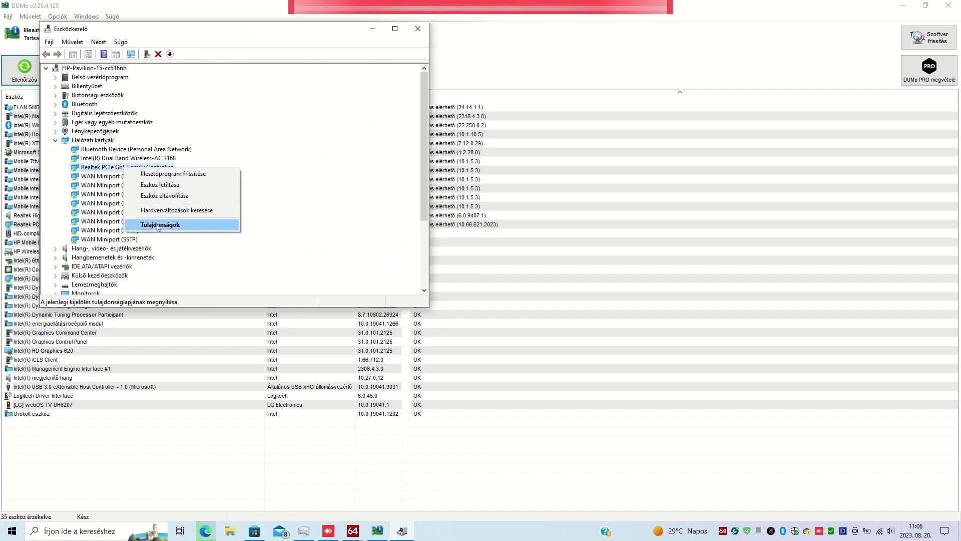
pyautogui.click(158, 227)
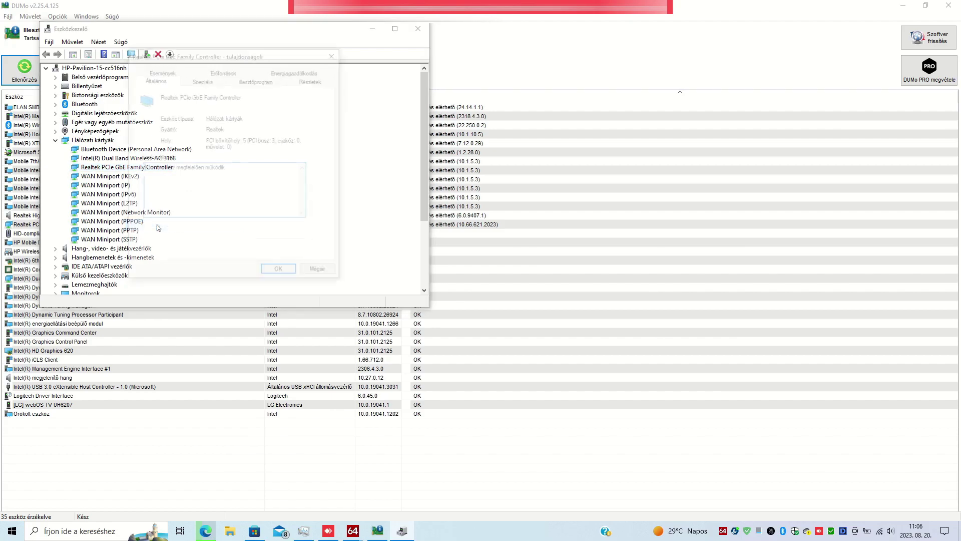
pyautogui.click(254, 81)
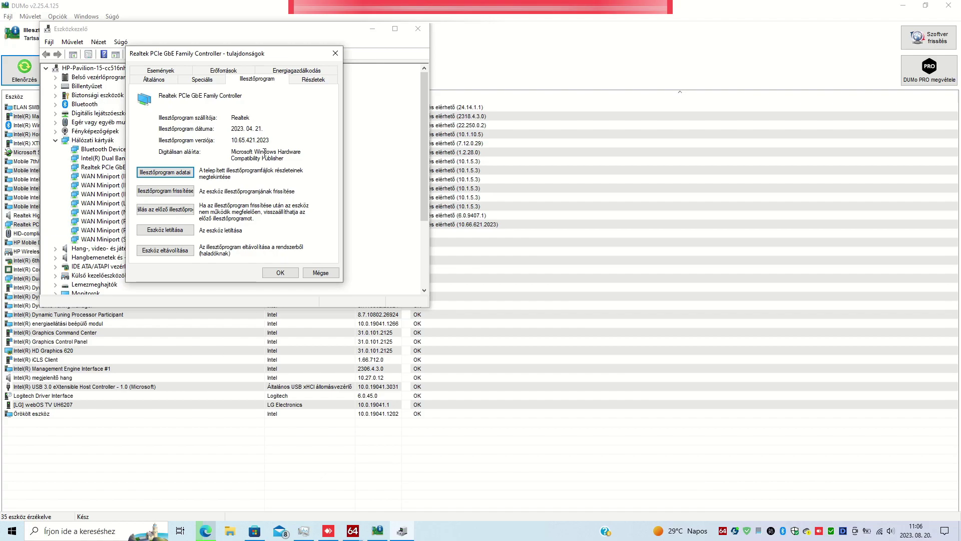
pyautogui.click(279, 274)
pyautogui.click(371, 31)
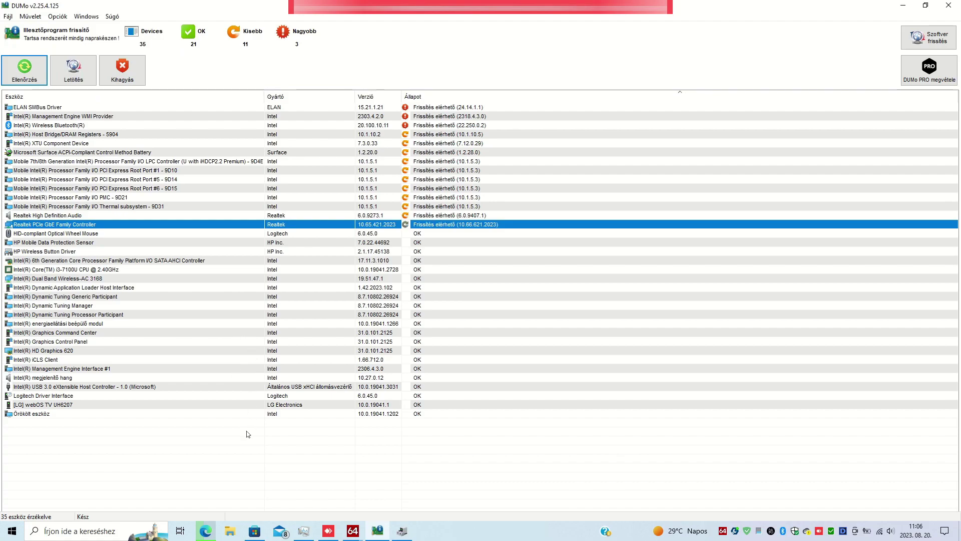
# Switch to Edge, close the Realtek captcha tab, and return to DUMo.
pyautogui.moveTo(203, 537)
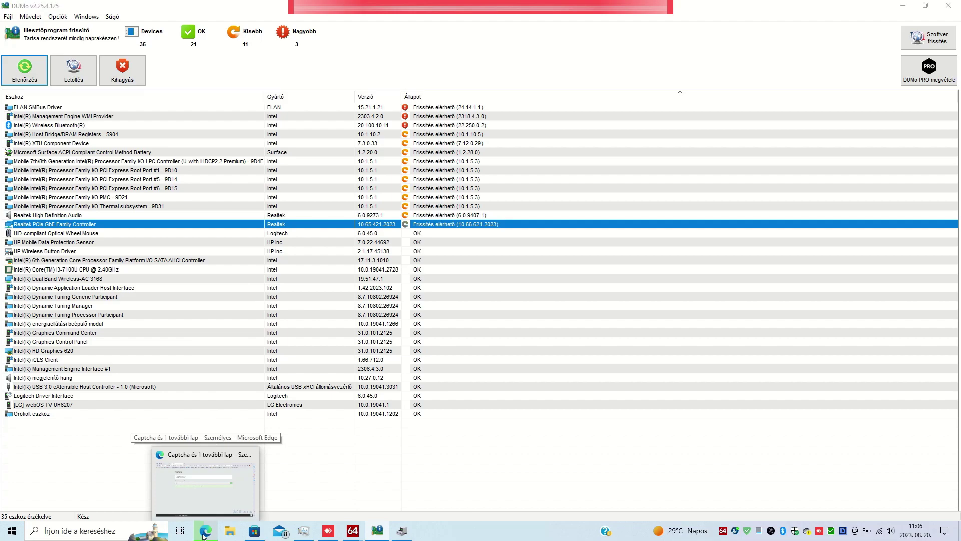
pyautogui.click(205, 483)
pyautogui.middleClick(192, 5)
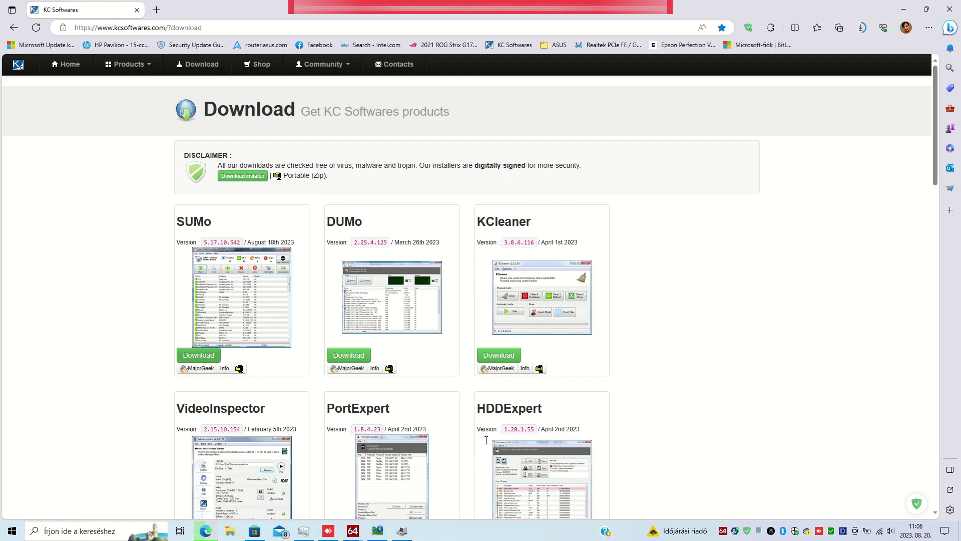
pyautogui.click(388, 496)
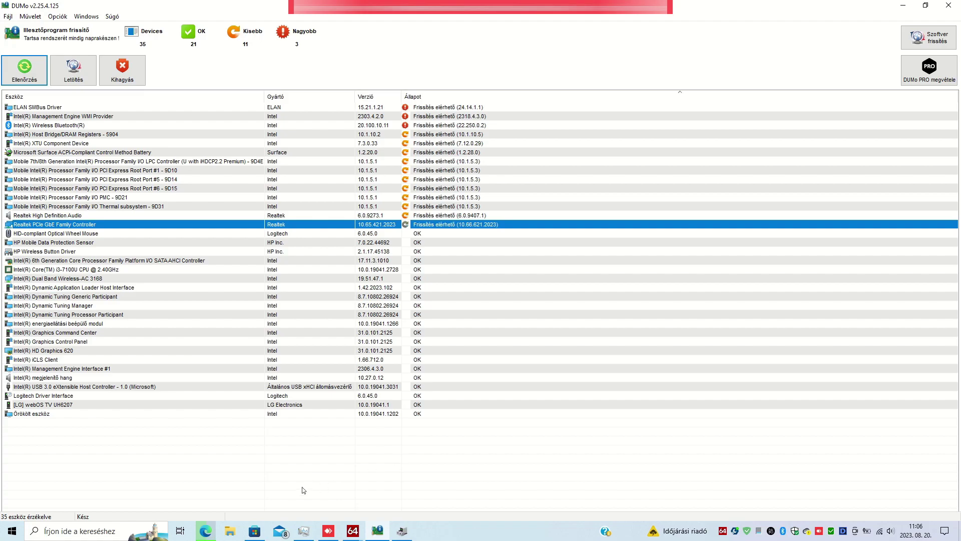
# Switch back to Edge and open its list of downloads.
pyautogui.moveTo(205, 530)
pyautogui.click(204, 483)
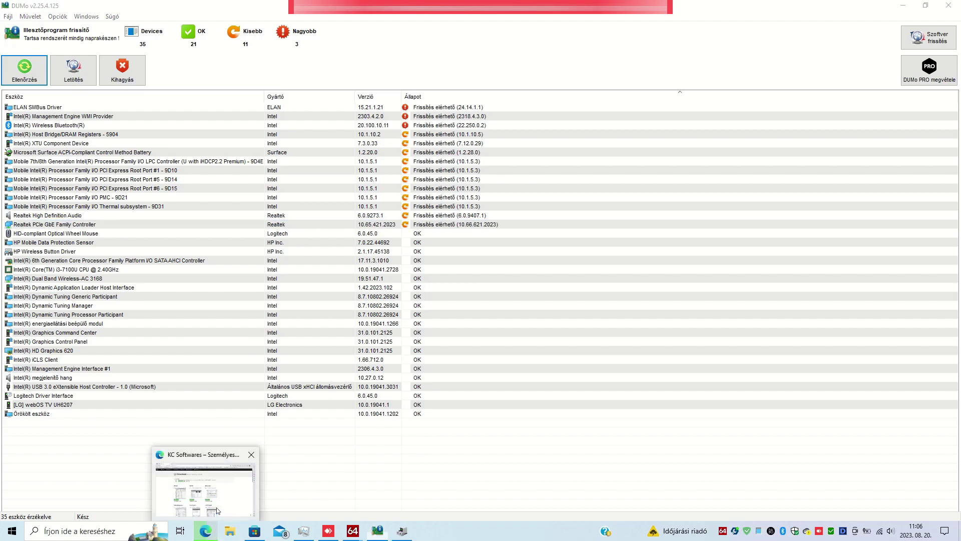
pyautogui.click(862, 28)
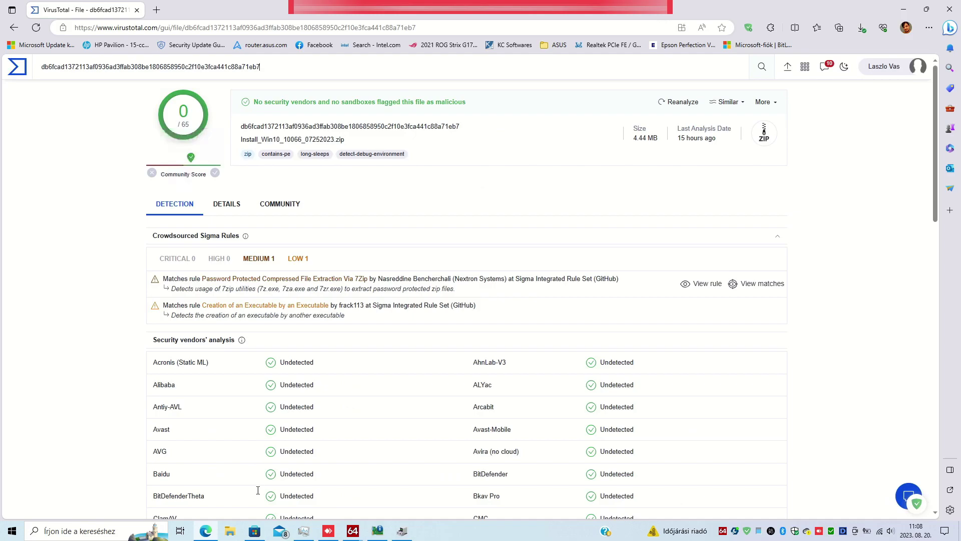
# Open the Drivers\Realtek folder on the DATA (D:) drive in File Explorer.
pyautogui.click(229, 531)
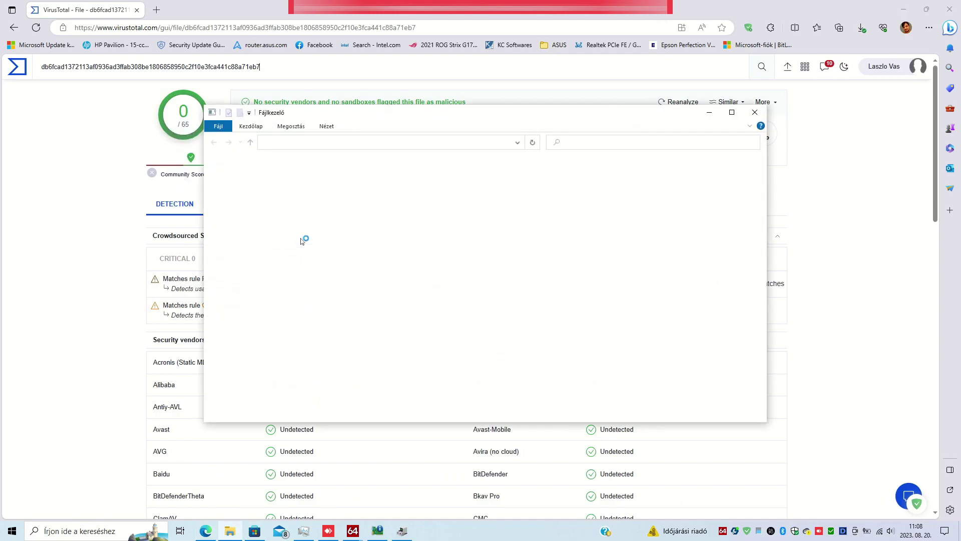
pyautogui.click(349, 222)
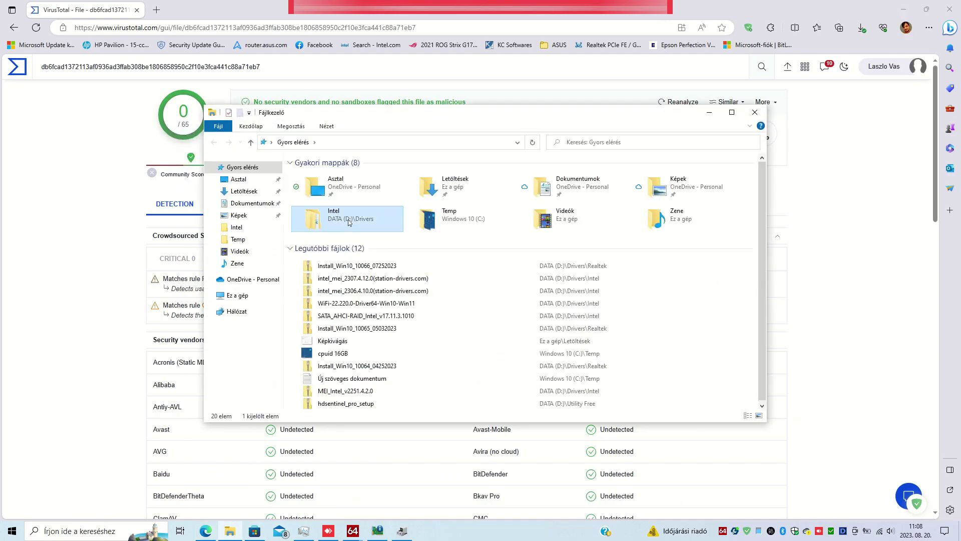
pyautogui.doubleClick(349, 221)
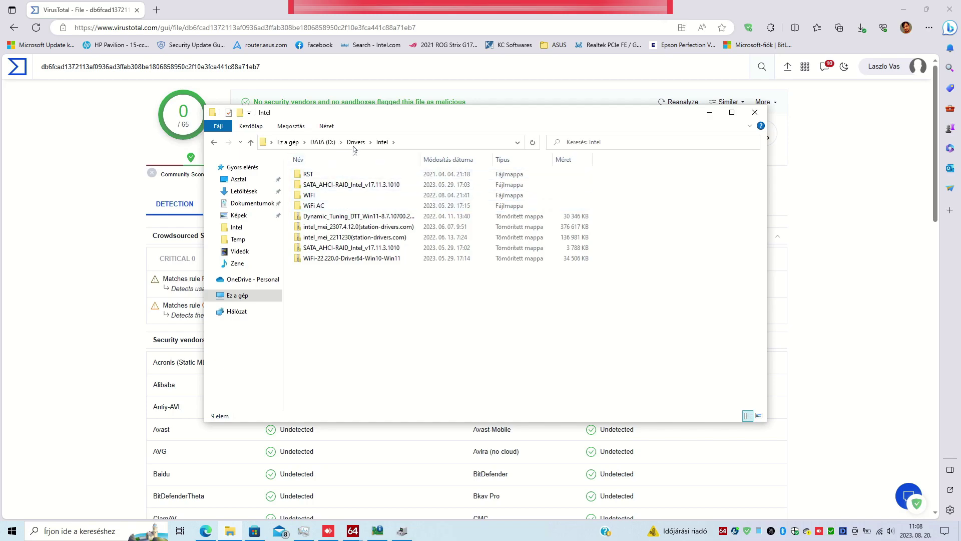
pyautogui.click(355, 145)
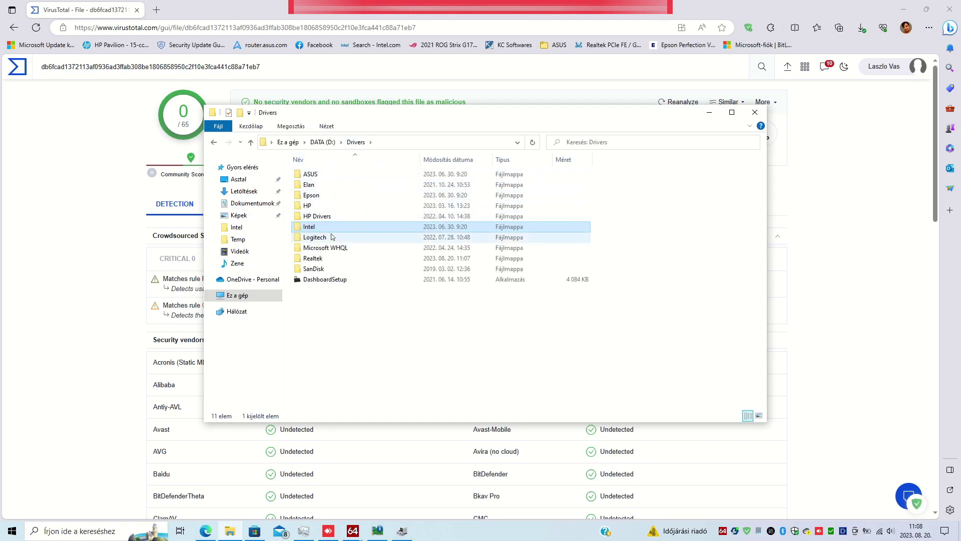
pyautogui.doubleClick(332, 259)
# Scan the Install_Win10_10066_07252023 archive with Microsoft Defender and close the Windows Security window.
pyautogui.click(329, 206)
pyautogui.rightClick(329, 207)
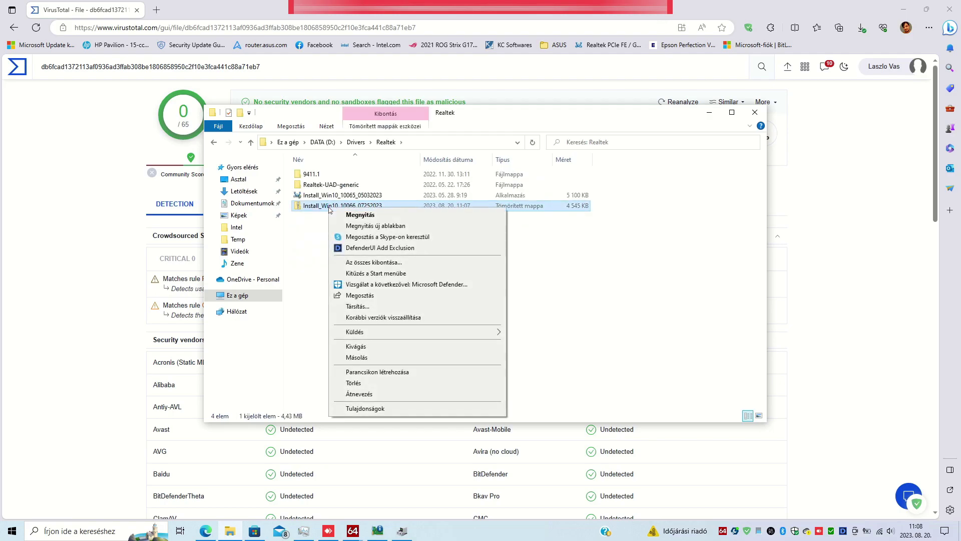
pyautogui.click(372, 285)
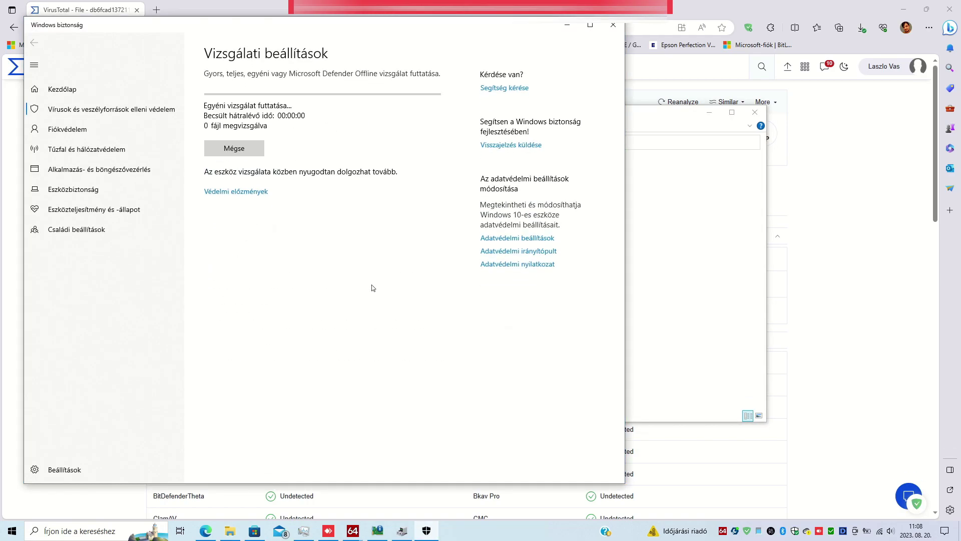
pyautogui.click(613, 25)
# Copy the Install_Win10_10066_07252023 application out of its archive into the Realtek folder.
pyautogui.doubleClick(343, 206)
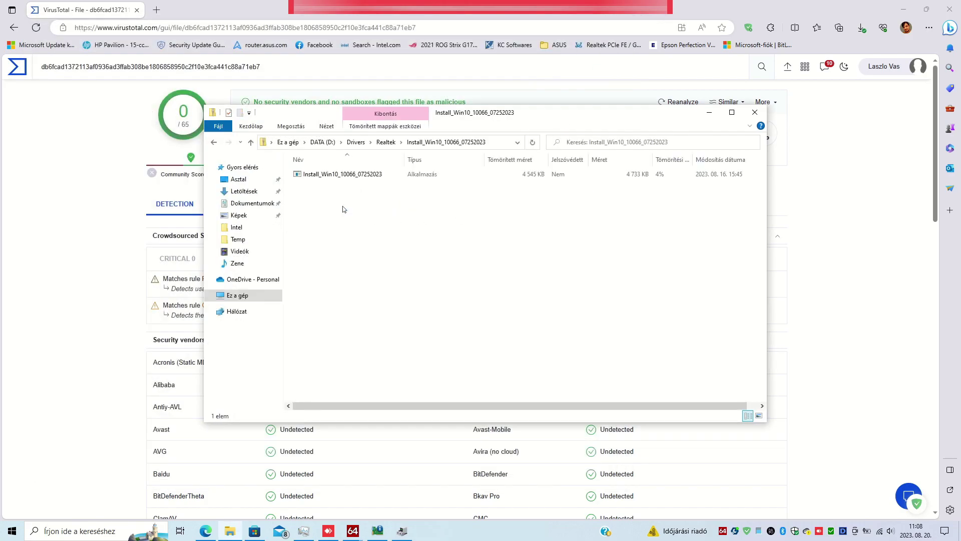
pyautogui.rightClick(337, 178)
pyautogui.click(352, 210)
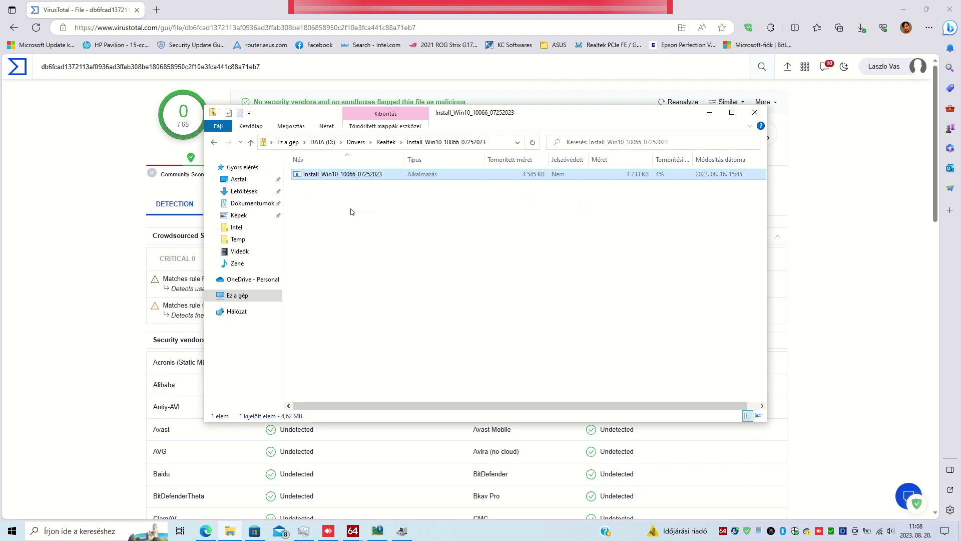
pyautogui.press('BackSpace')
pyautogui.rightClick(346, 263)
pyautogui.click(377, 333)
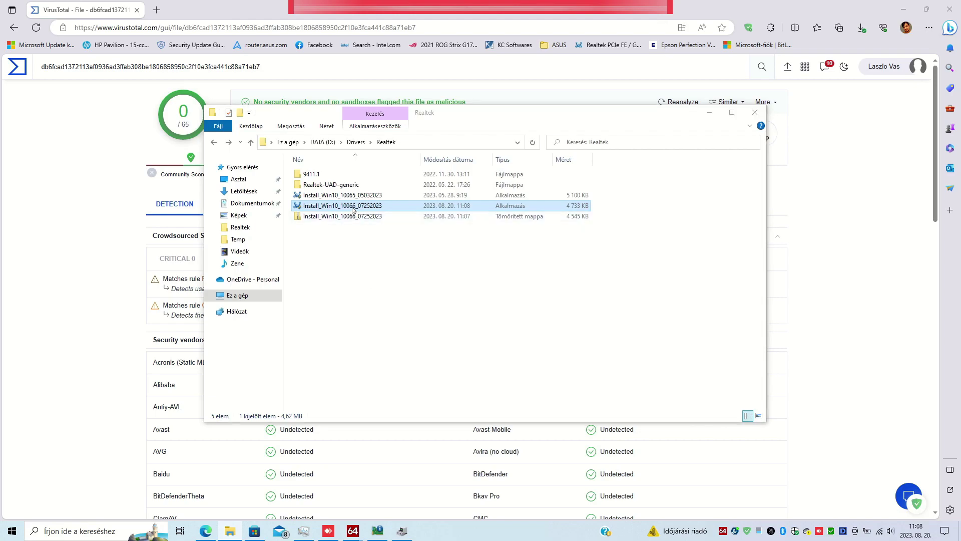
# Run the extracted Install_Win10_10066_07252023 application with administrator approval and start the Realtek Ethernet Controller Driver's repair (Javítás).
pyautogui.rightClick(383, 261)
pyautogui.press('Return')
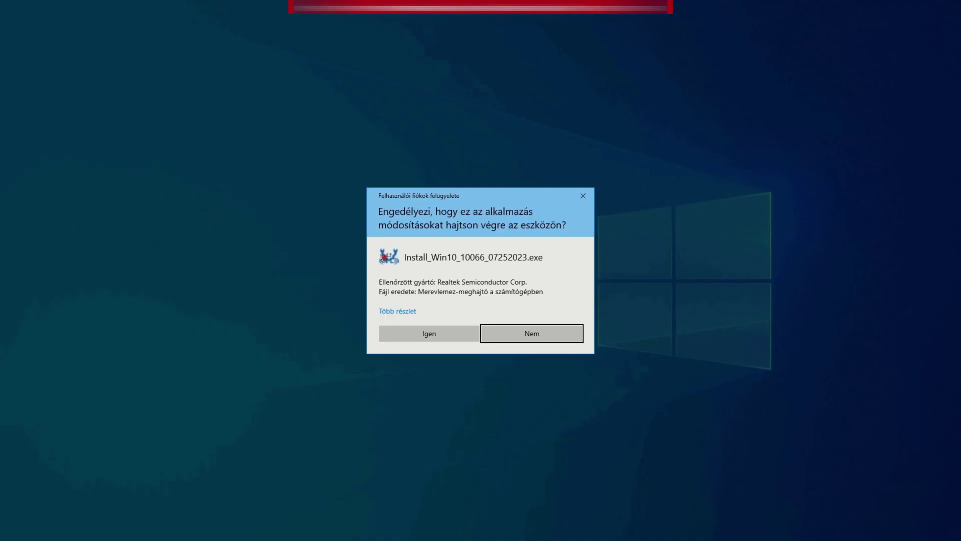
pyautogui.click(419, 331)
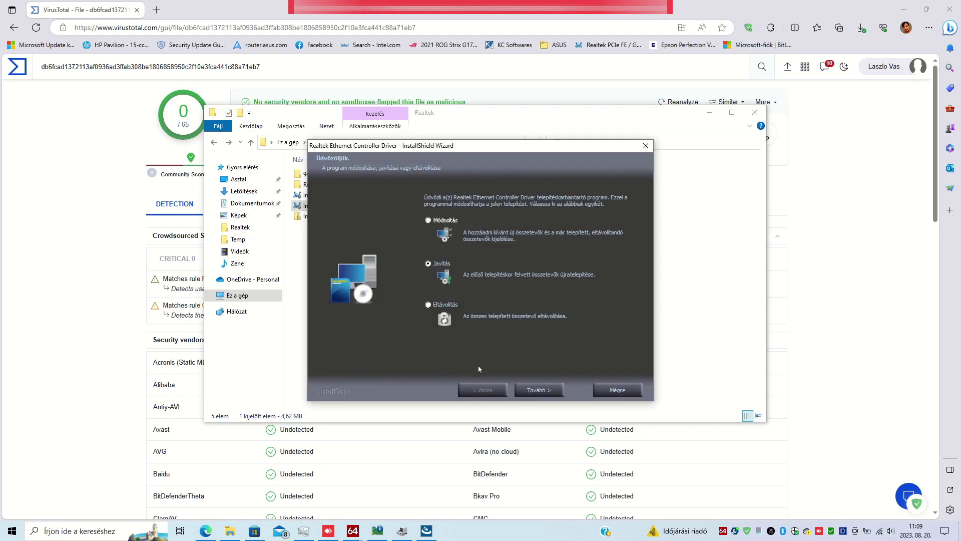
pyautogui.click(539, 395)
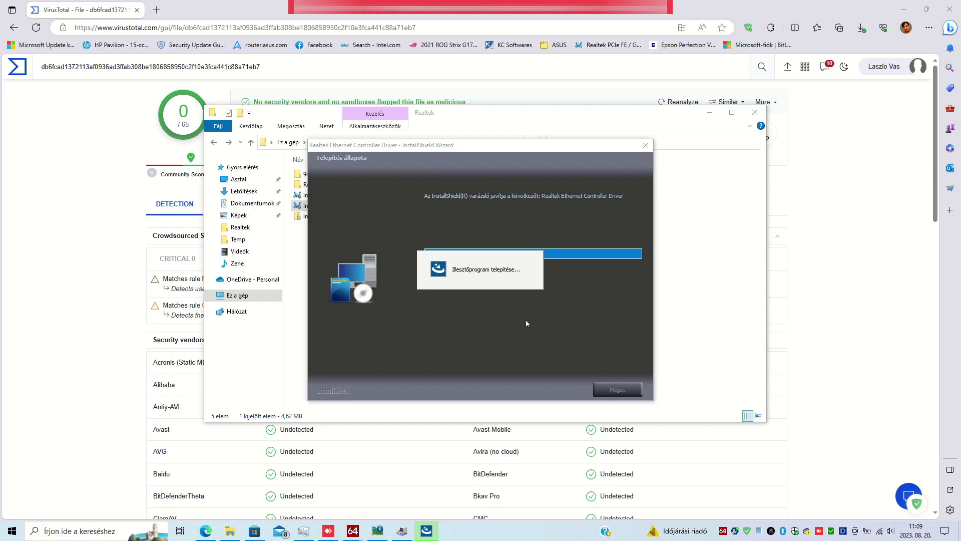
# Close Edge and minimize the Realtek folder window while the driver installation runs.
pyautogui.click(955, 7)
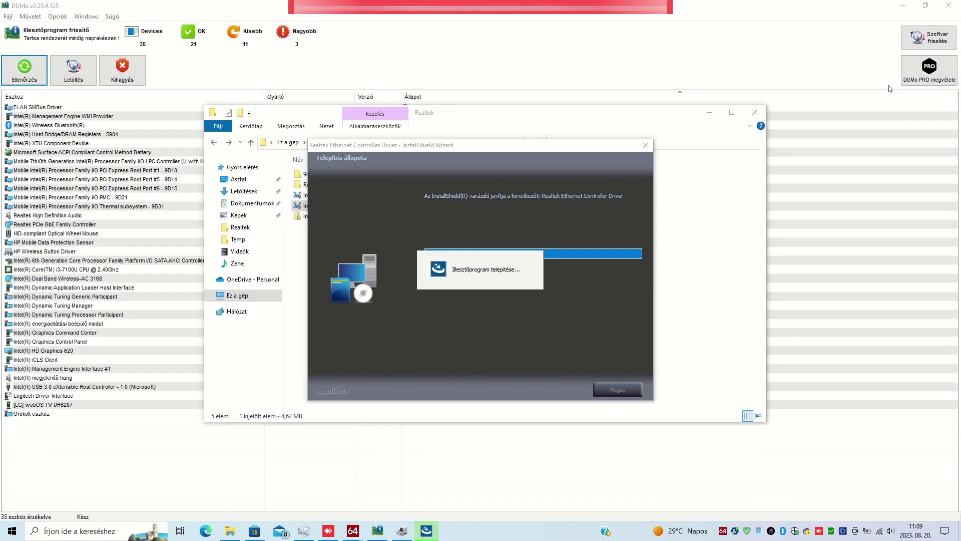
pyautogui.click(705, 116)
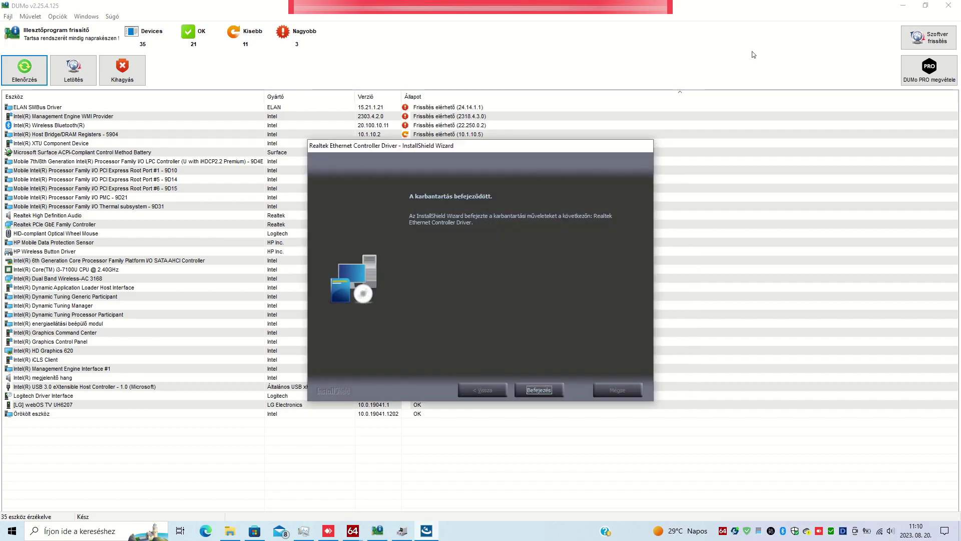
# Finish the Realtek driver wizard and check the Realtek PCIe GbE Family Controller's driver version in Device Manager.
pyautogui.click(549, 388)
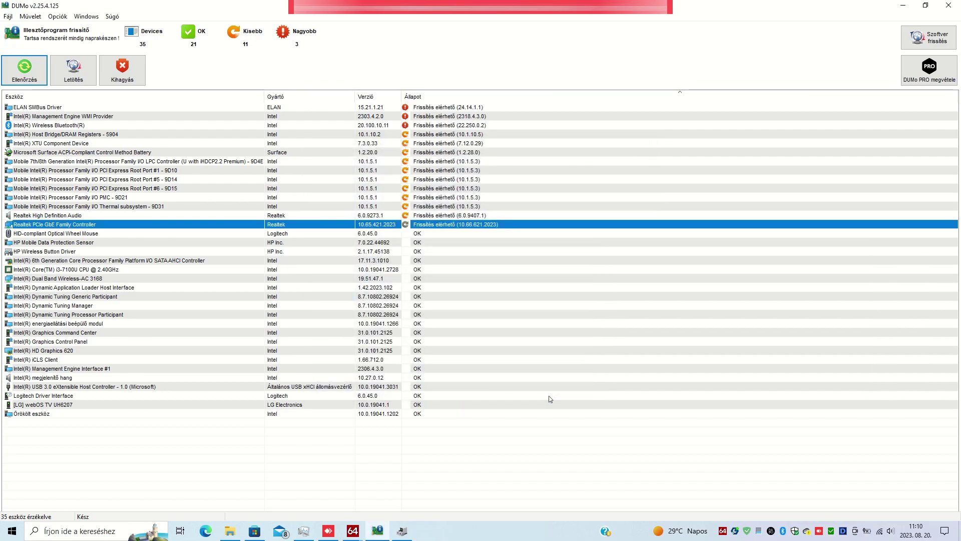
pyautogui.click(402, 528)
pyautogui.rightClick(123, 167)
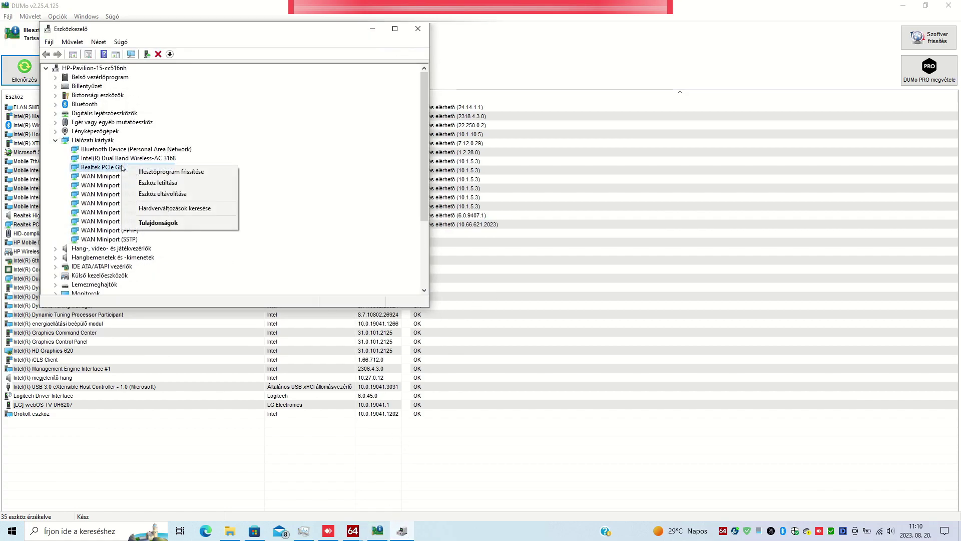
pyautogui.click(151, 223)
pyautogui.click(241, 78)
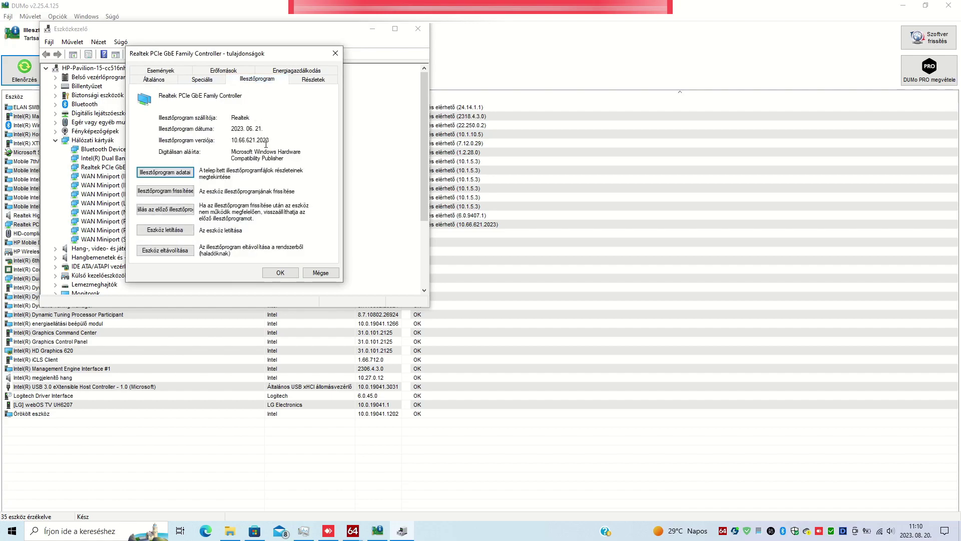
pyautogui.click(278, 275)
pyautogui.click(373, 29)
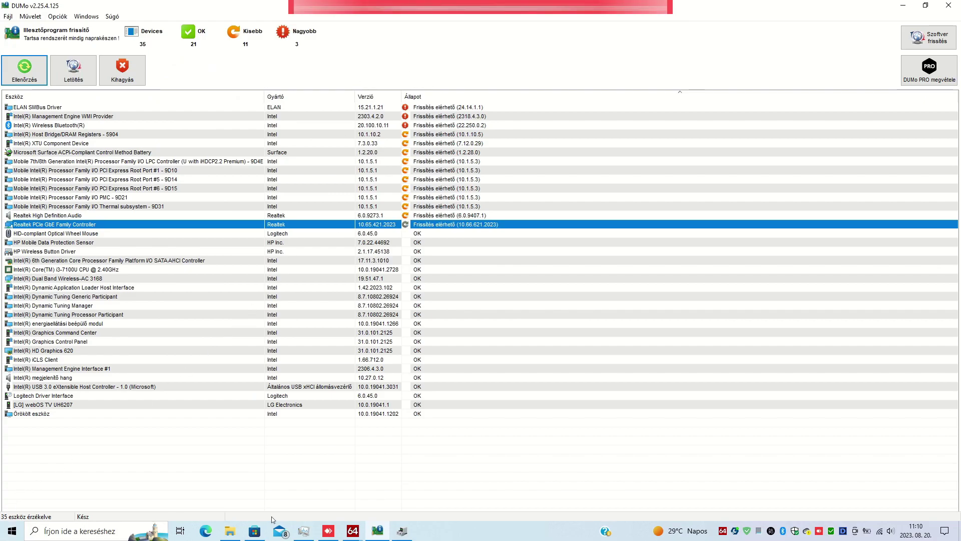
# Switch to Microsoft Store and search it from the home page for "speedtest".
pyautogui.click(255, 531)
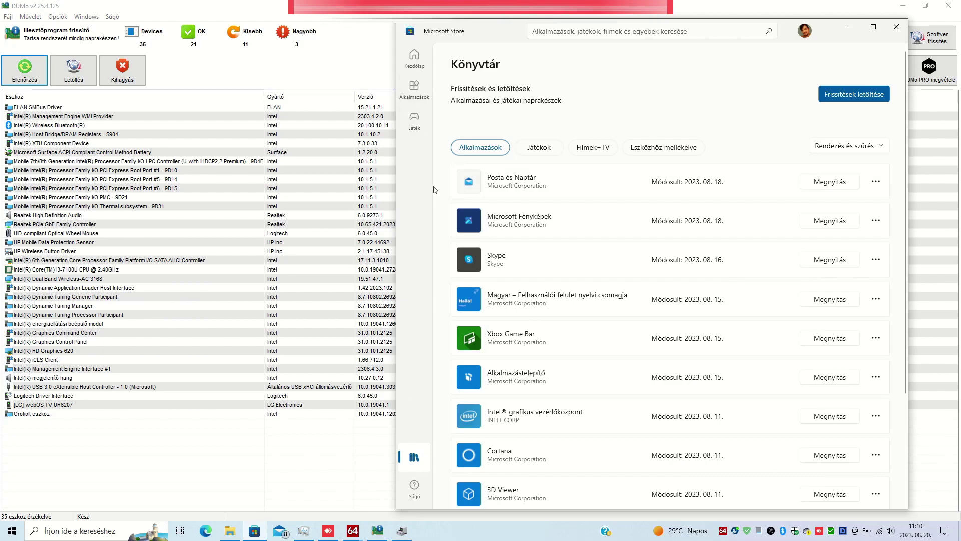
pyautogui.click(415, 58)
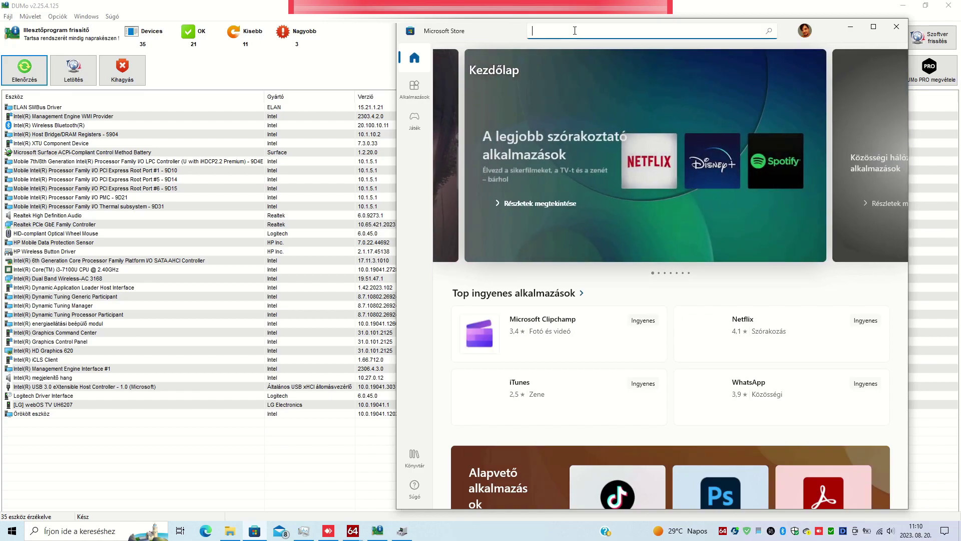
pyautogui.click(575, 30)
pyautogui.write('speed')
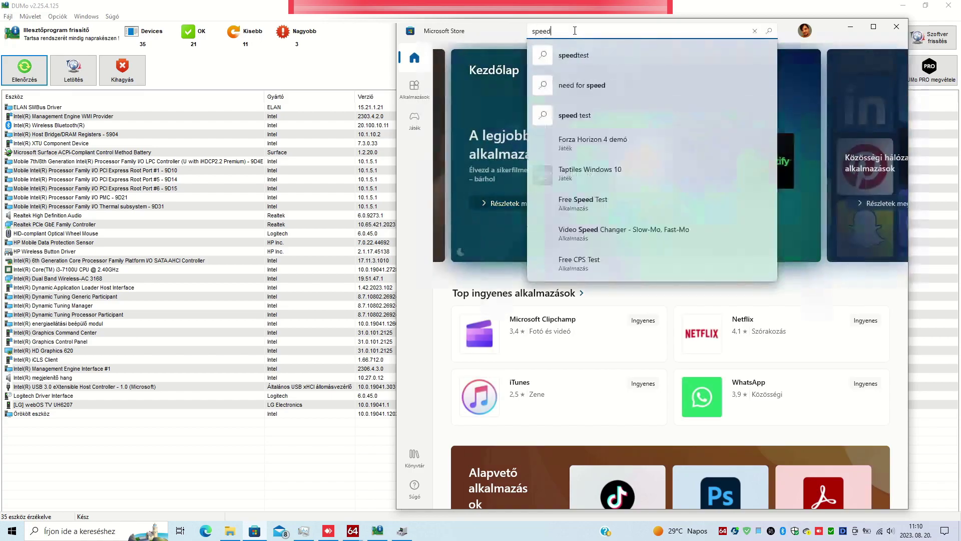
pyautogui.write('test')
pyautogui.click(581, 46)
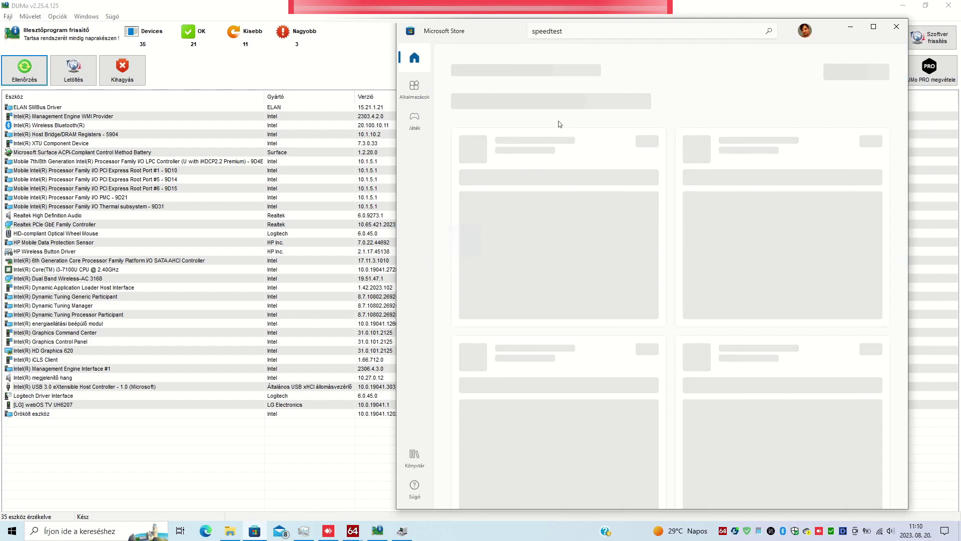
# With Task Manager shown alongside, install Speedtest by Ookla from the store results and launch it.
pyautogui.click(304, 530)
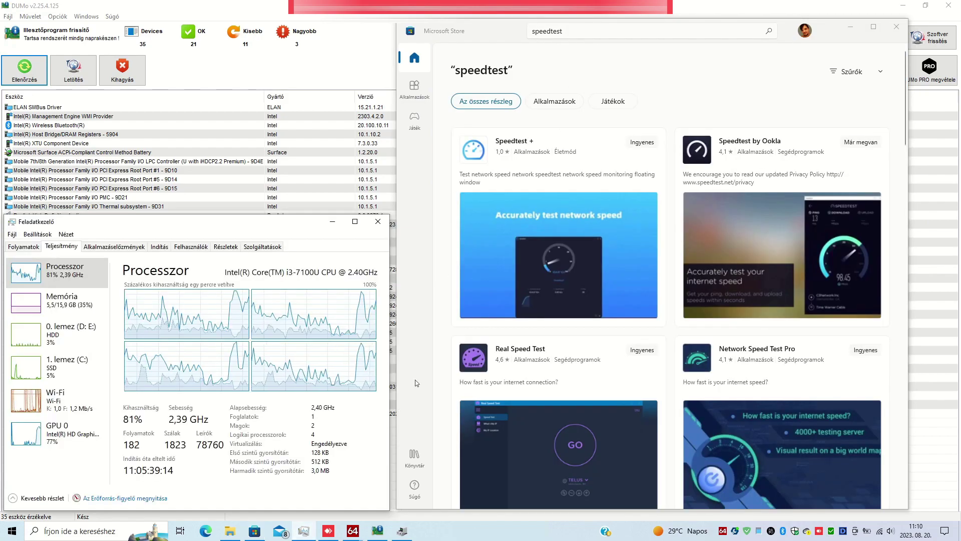
pyautogui.click(845, 142)
pyautogui.click(843, 139)
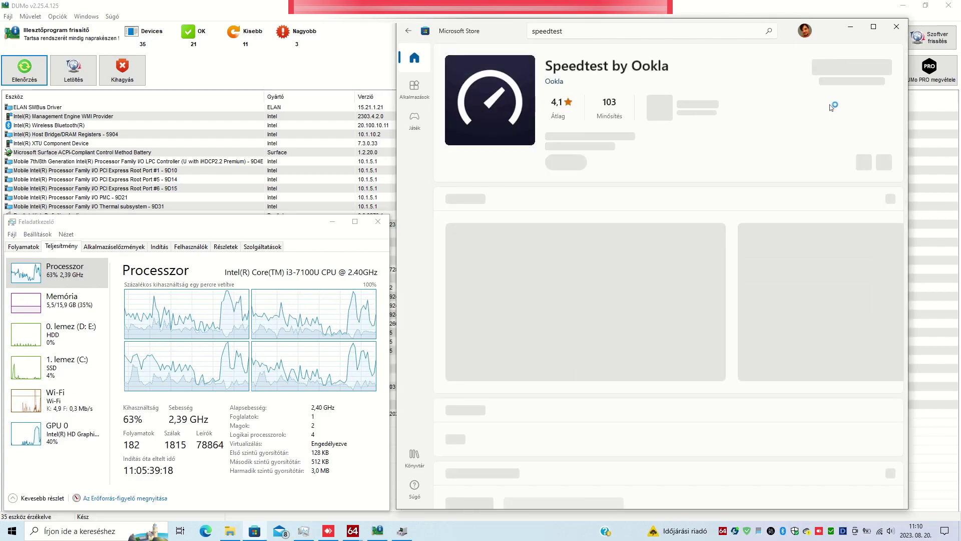
pyautogui.click(841, 69)
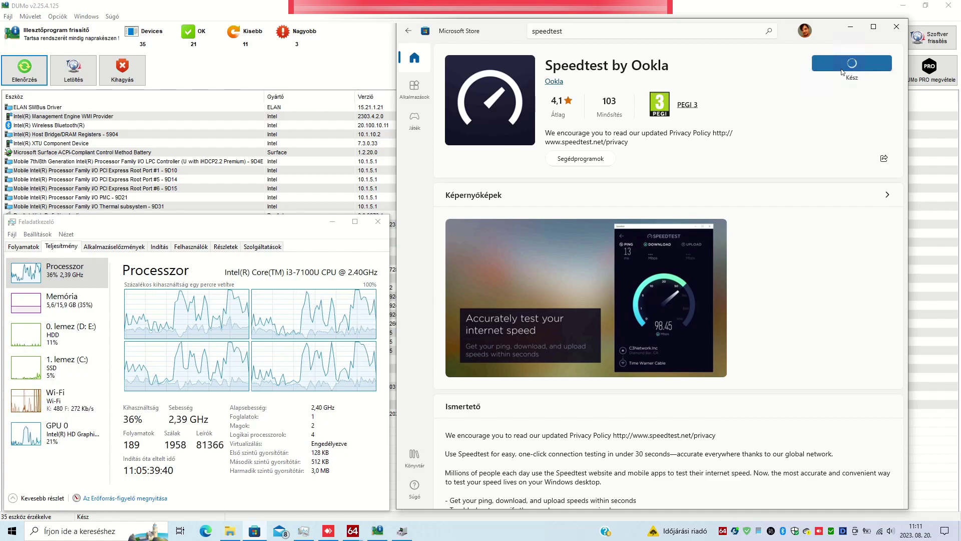
pyautogui.click(843, 71)
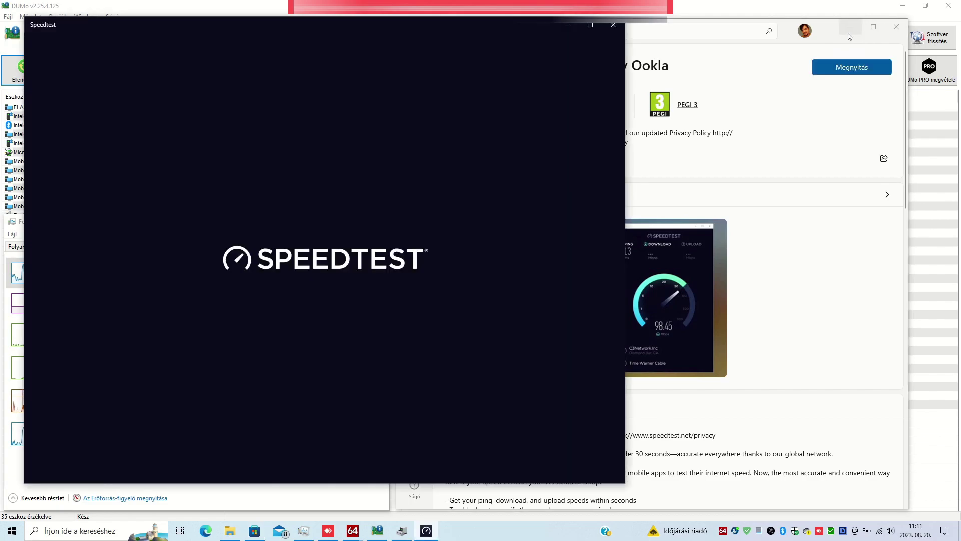
# Minimize Microsoft Store, allow Speedtest to access the precise location and accept its privacy notice.
pyautogui.click(848, 33)
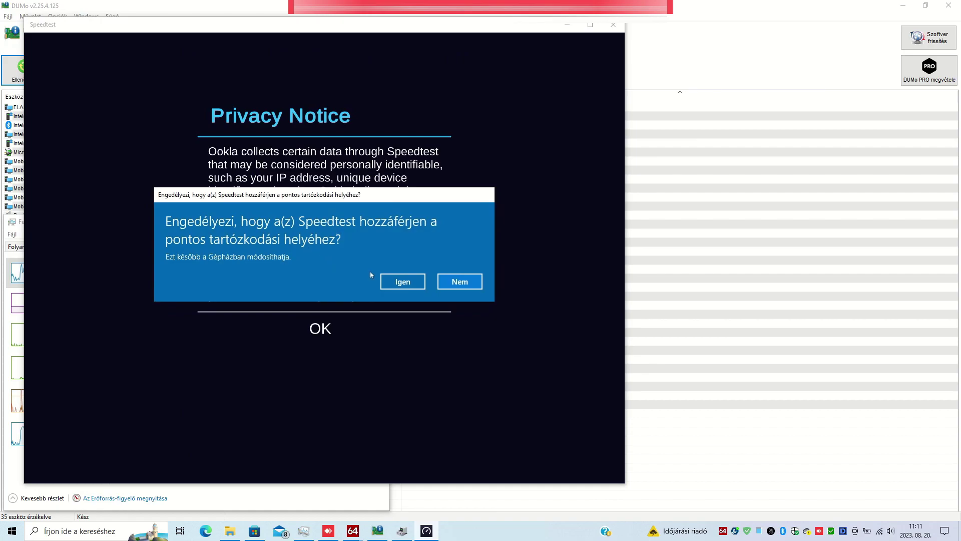
pyautogui.click(403, 281)
pyautogui.click(319, 325)
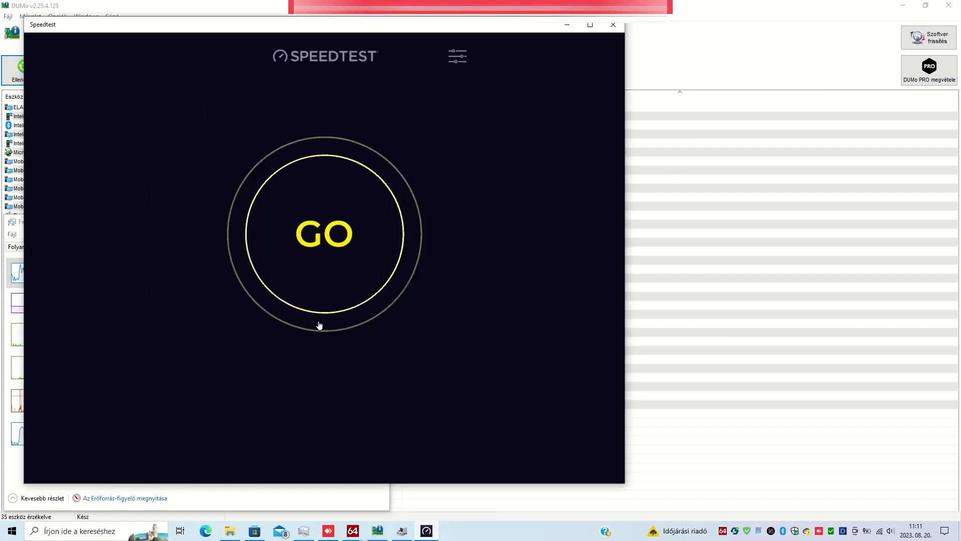
# Measure the connection speed with the Speedtest window moved clear of Task Manager's performance graphs, and close Speedtest.
pyautogui.moveTo(271, 31); pyautogui.dragTo(606, 65)
pyautogui.click(628, 257)
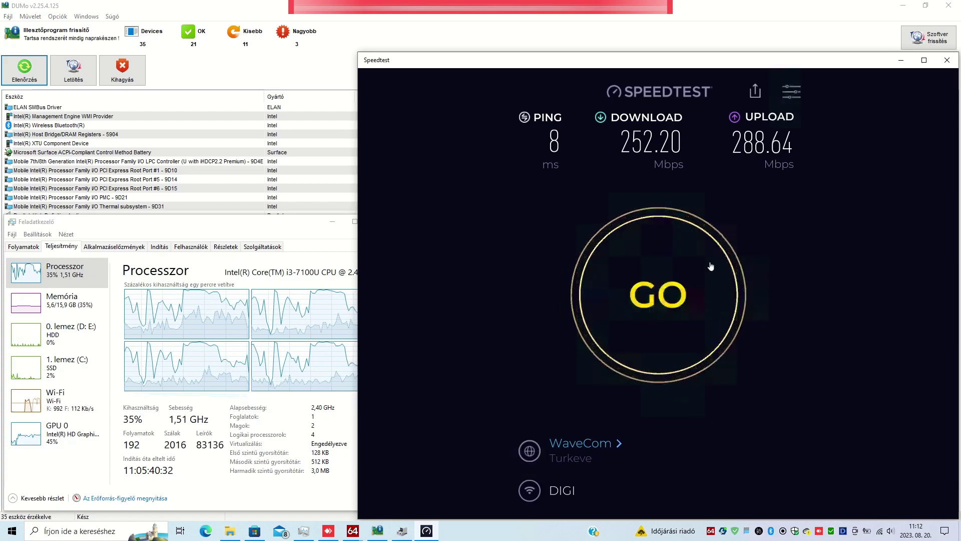
pyautogui.click(944, 65)
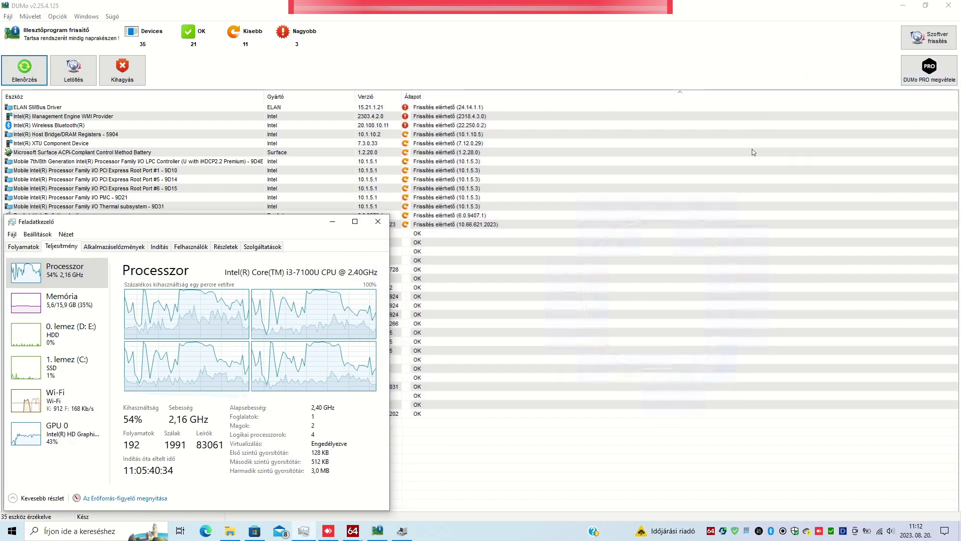